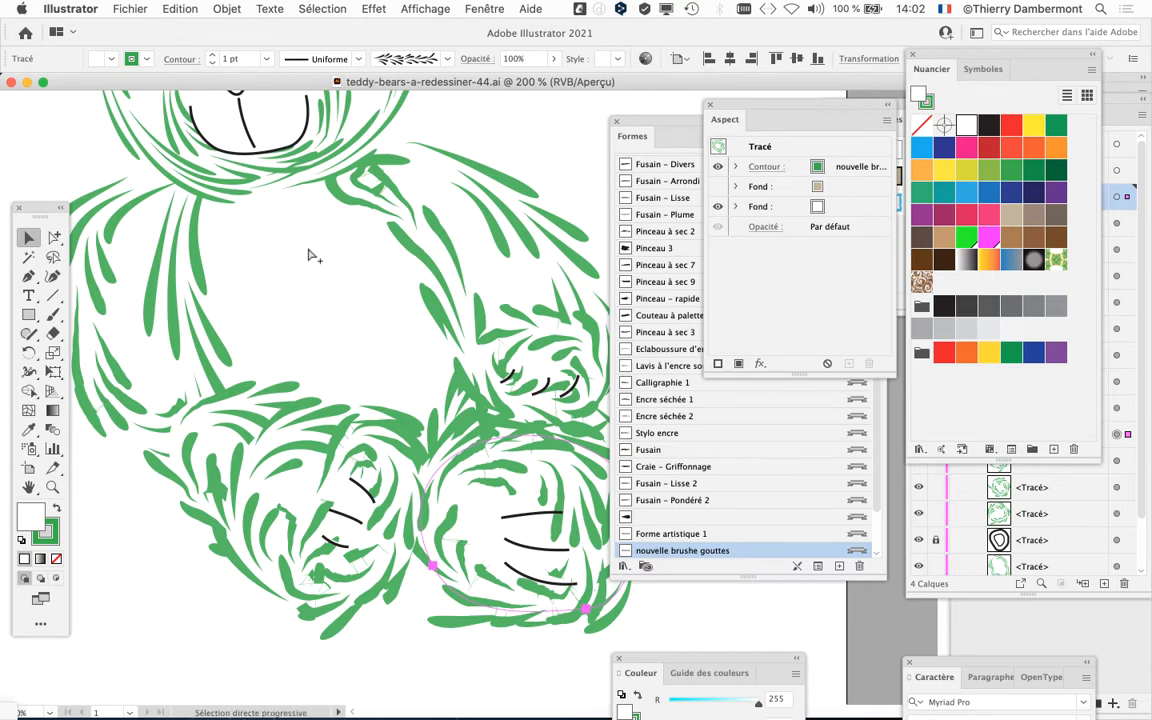
- Alternate between preview and outline display, leaving the teddy bear drawing in outline mode
{"action": "key", "text": "super+y"}
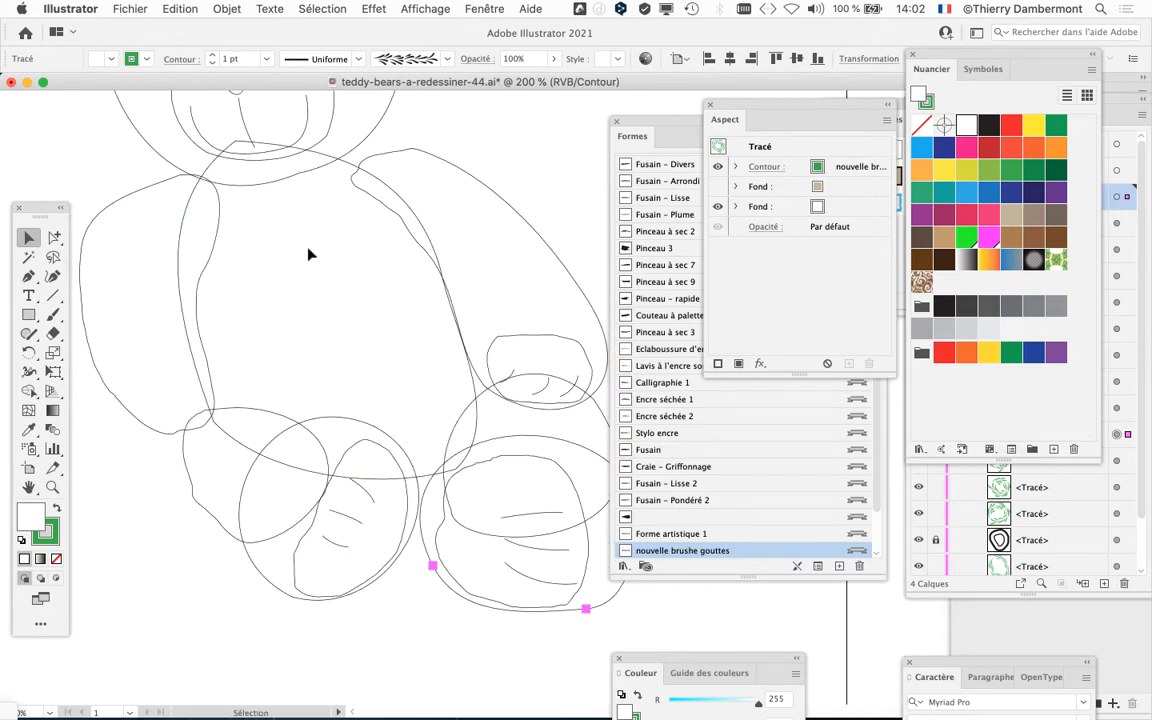
{"action": "left_click", "coordinate": [416, 6]}
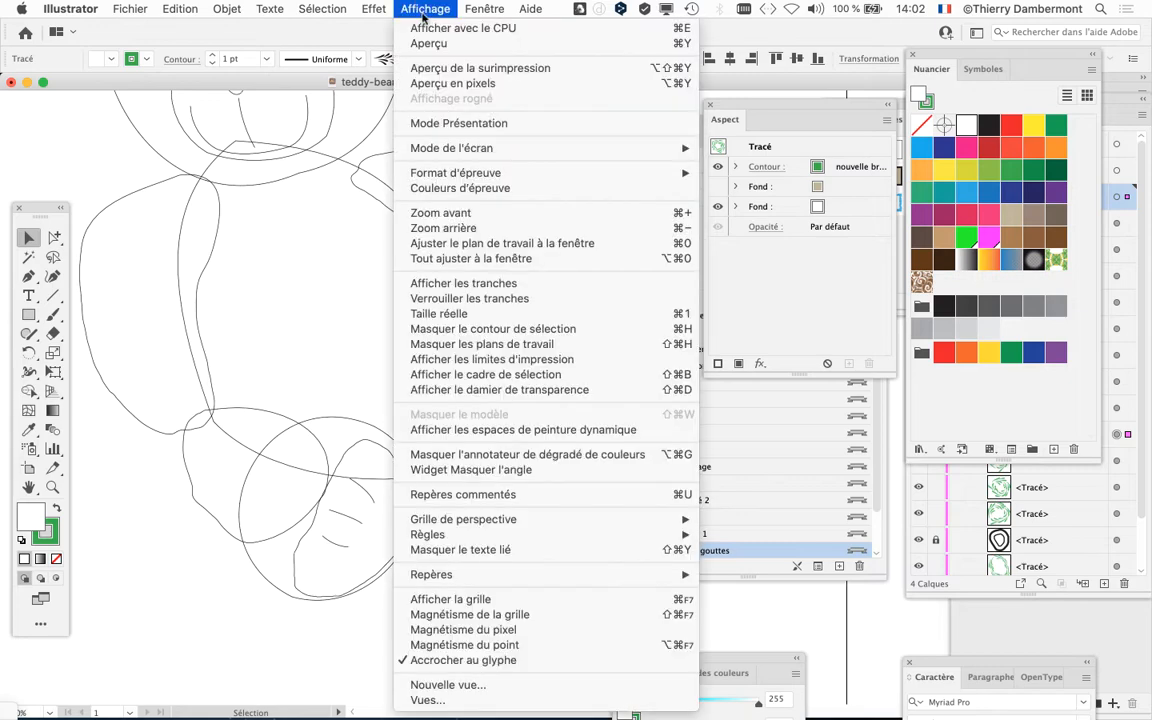
{"action": "left_click", "coordinate": [428, 43]}
{"action": "left_click", "coordinate": [425, 8]}
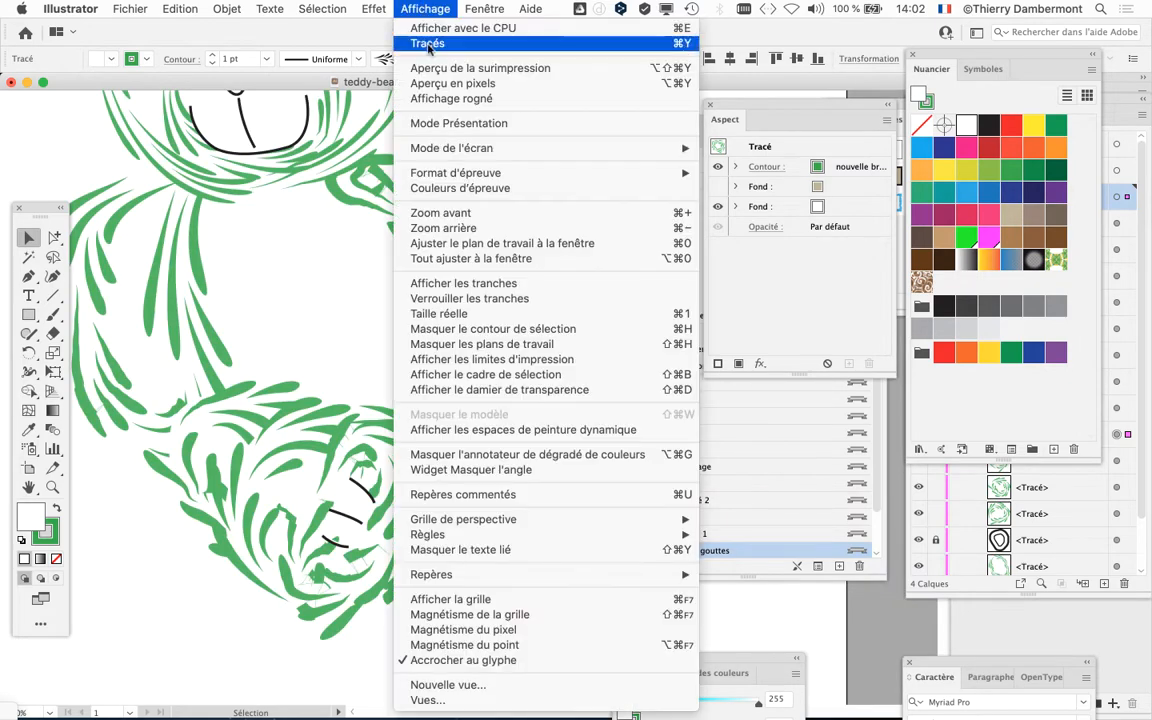
{"action": "left_click", "coordinate": [428, 43]}
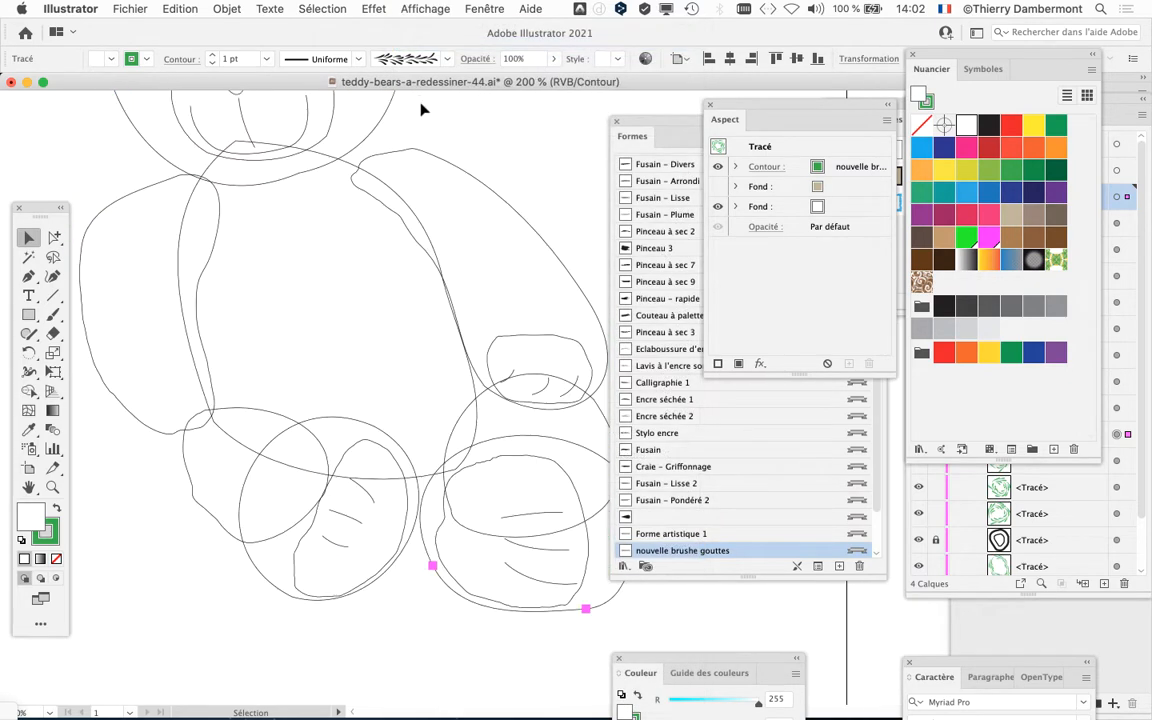
- Select the bear's arm and body paths to examine their anchor points in outline mode, then display the selected arm in preview
{"action": "left_click", "coordinate": [443, 168]}
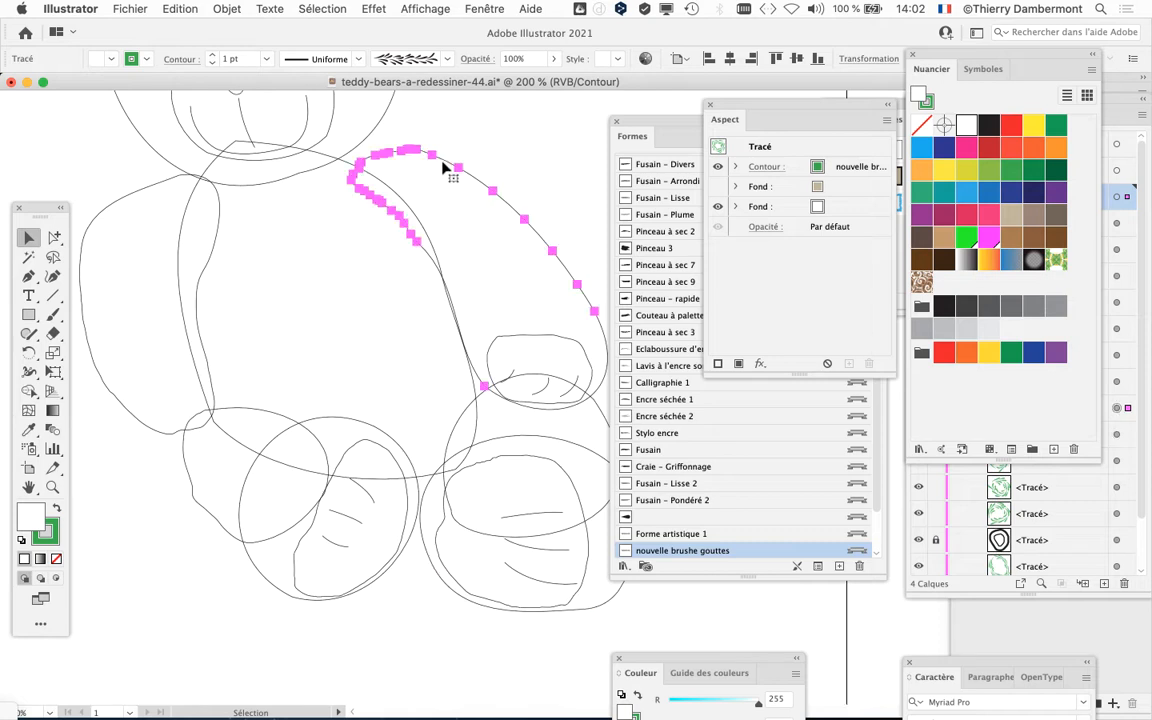
{"action": "left_click", "coordinate": [185, 203]}
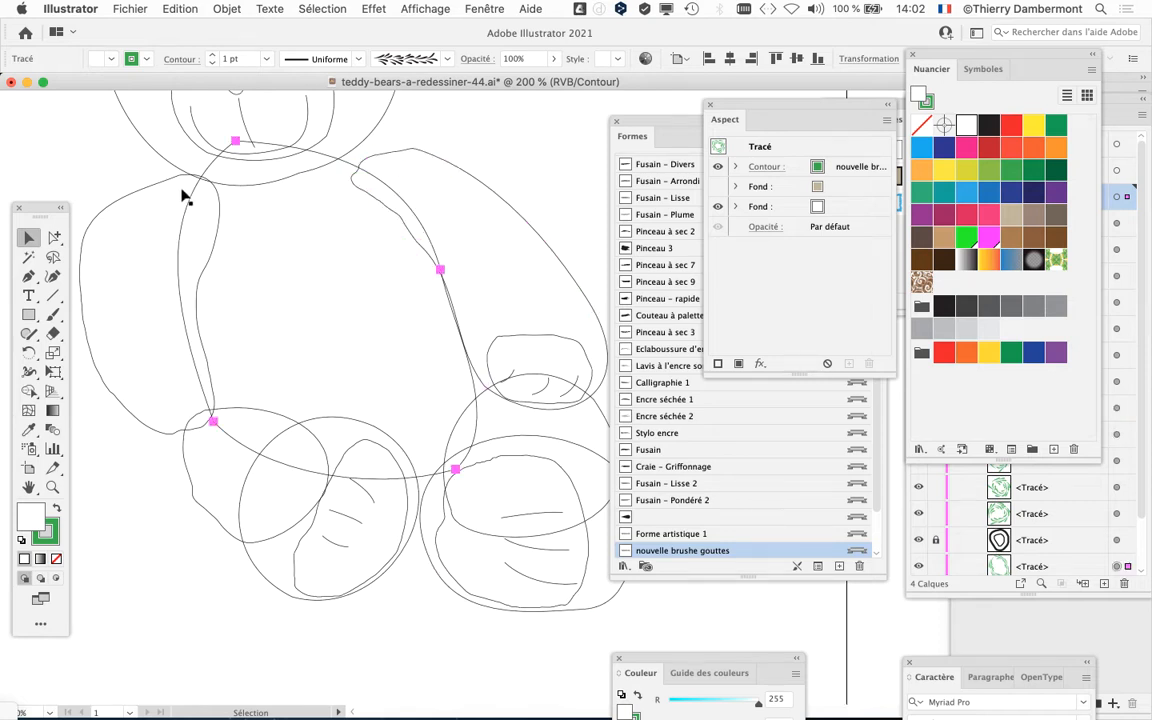
{"action": "left_click", "coordinate": [148, 177]}
{"action": "left_click", "coordinate": [451, 177]}
{"action": "left_click_drag", "start_coordinate": [488, 281], "coordinate": [300, 266]}
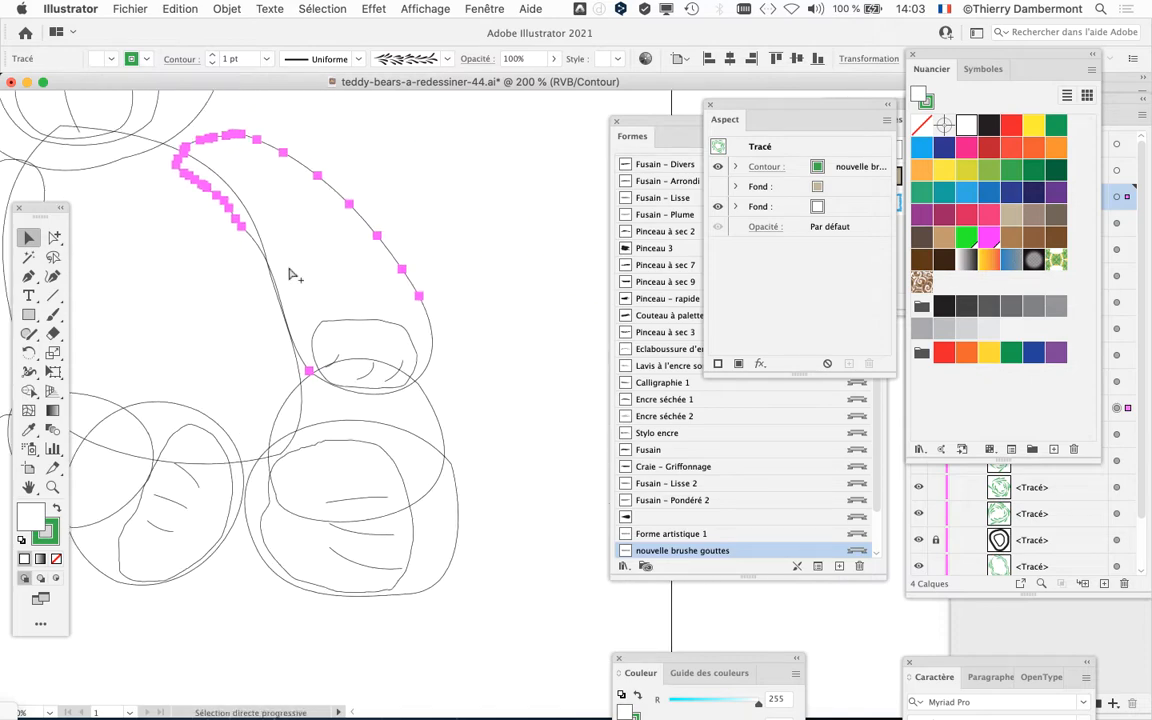
{"action": "key", "text": "super+y"}
{"action": "left_click_drag", "start_coordinate": [339, 274], "coordinate": [391, 351]}
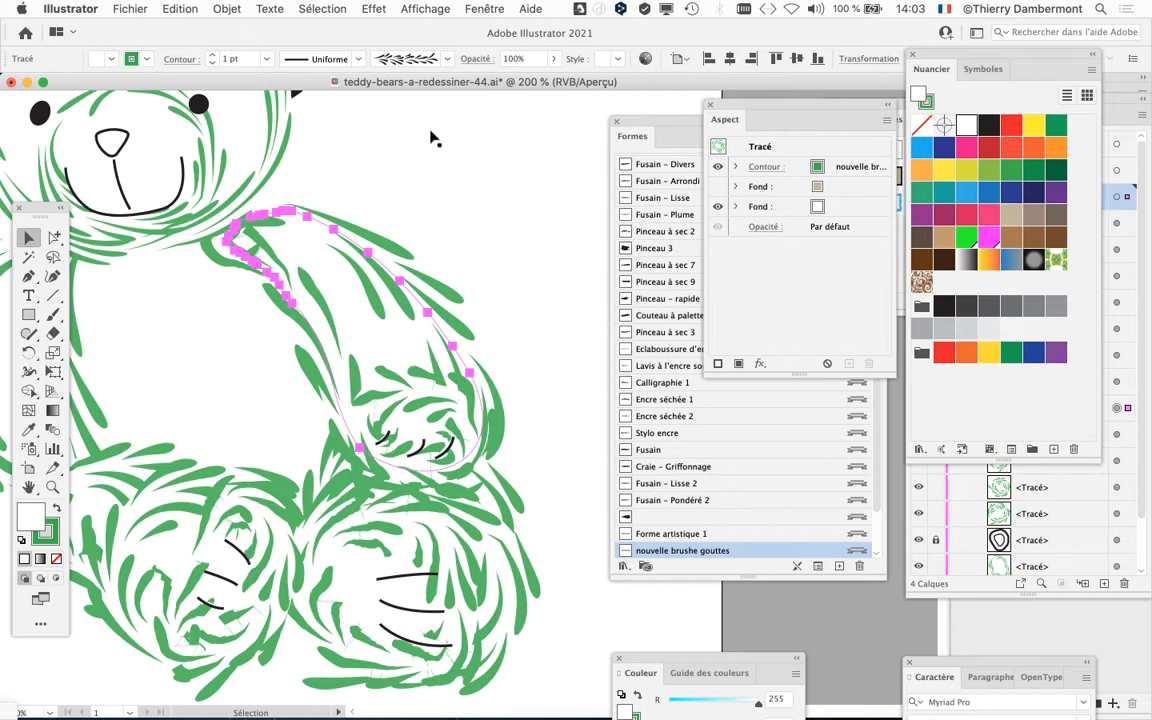
- Reposition the toolbox, hide all the other panels and show only the Formes brush panel beside the arm
{"action": "left_click_drag", "start_coordinate": [46, 210], "coordinate": [53, 101]}
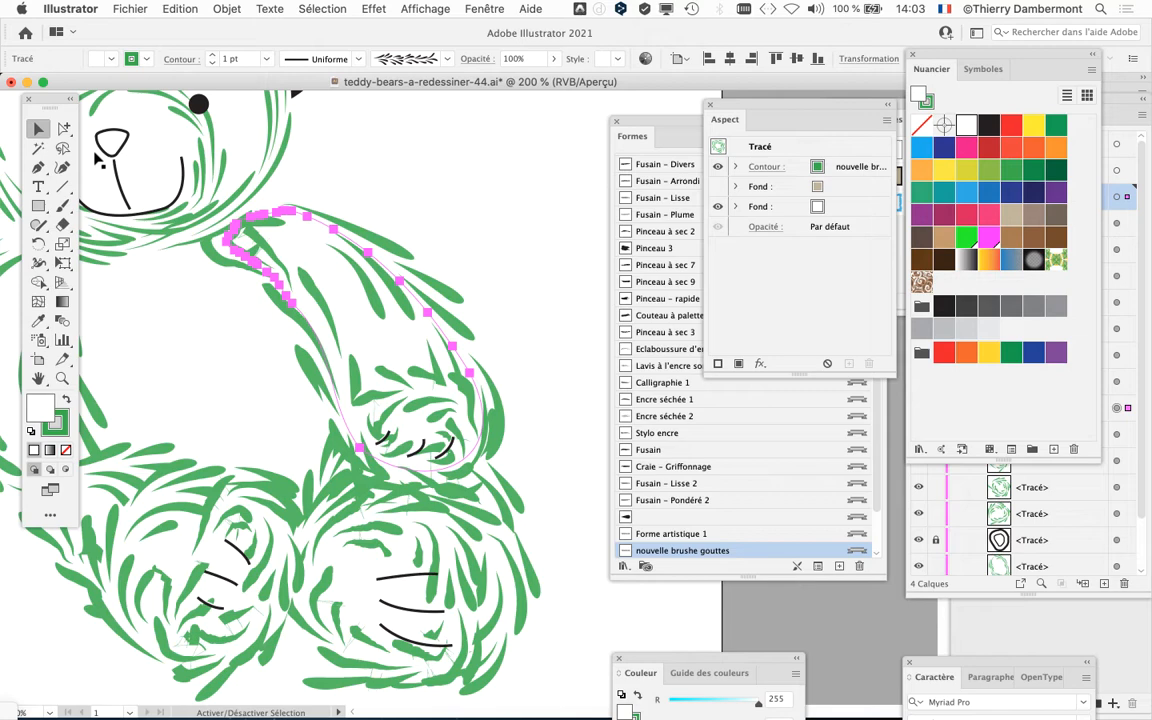
{"action": "key", "text": "shift+Tab"}
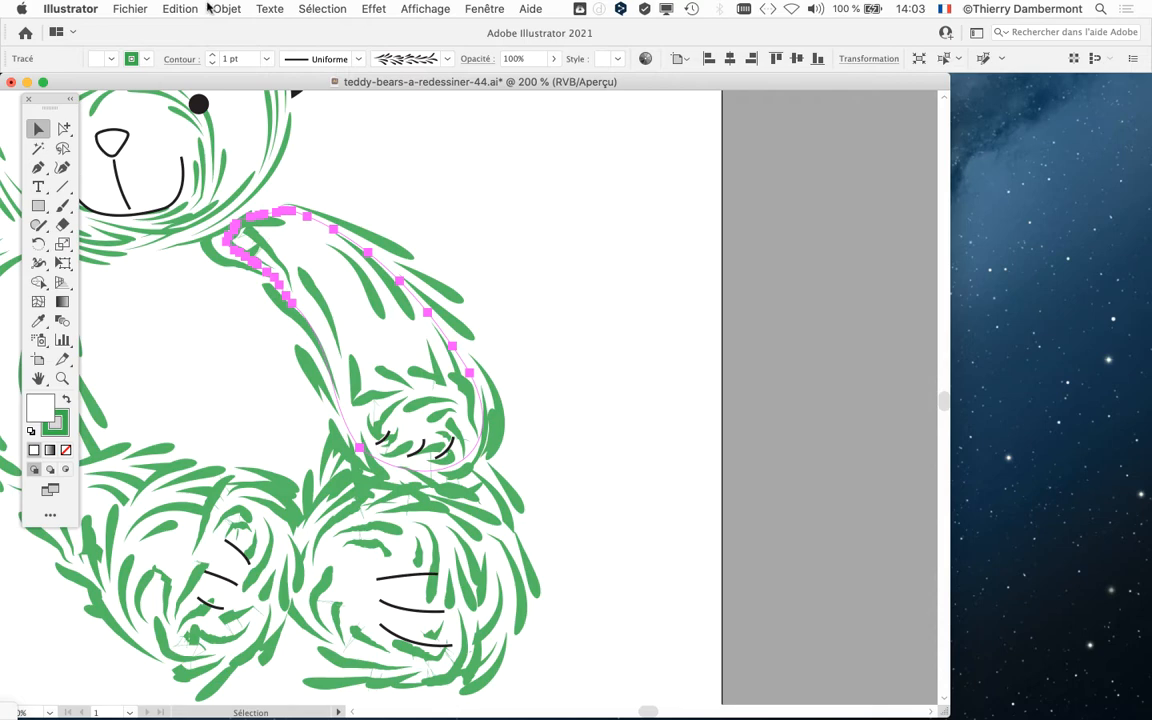
{"action": "left_click", "coordinate": [485, 8]}
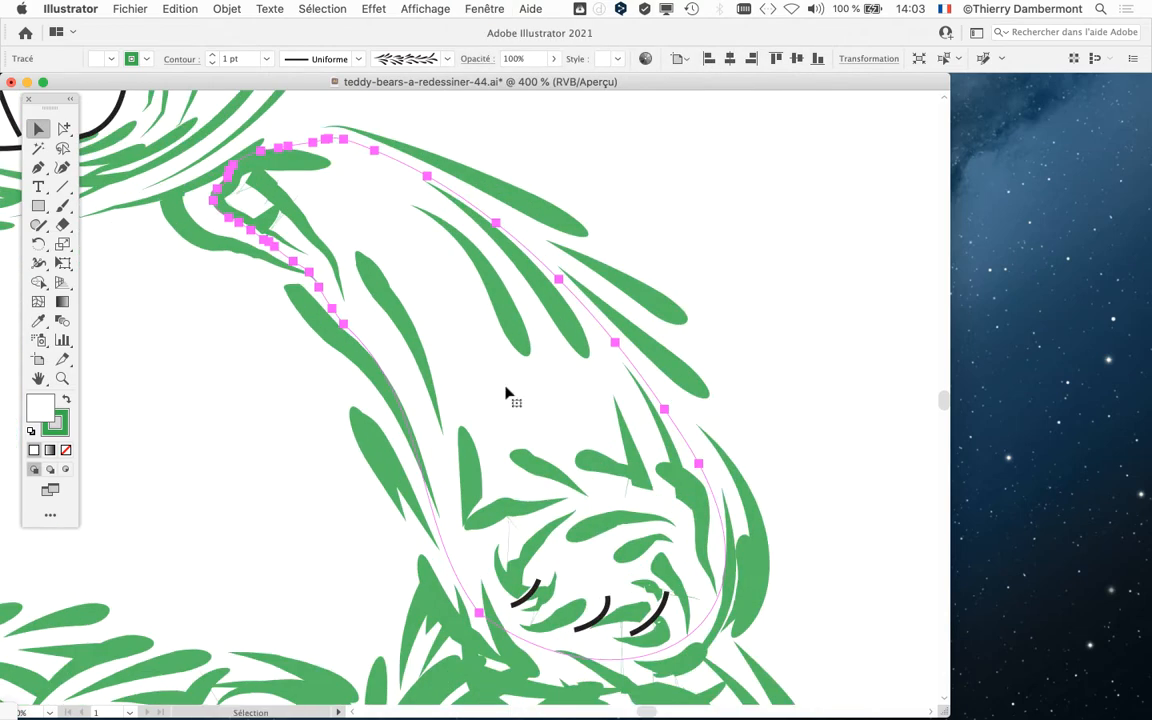
{"action": "left_click", "coordinate": [484, 8]}
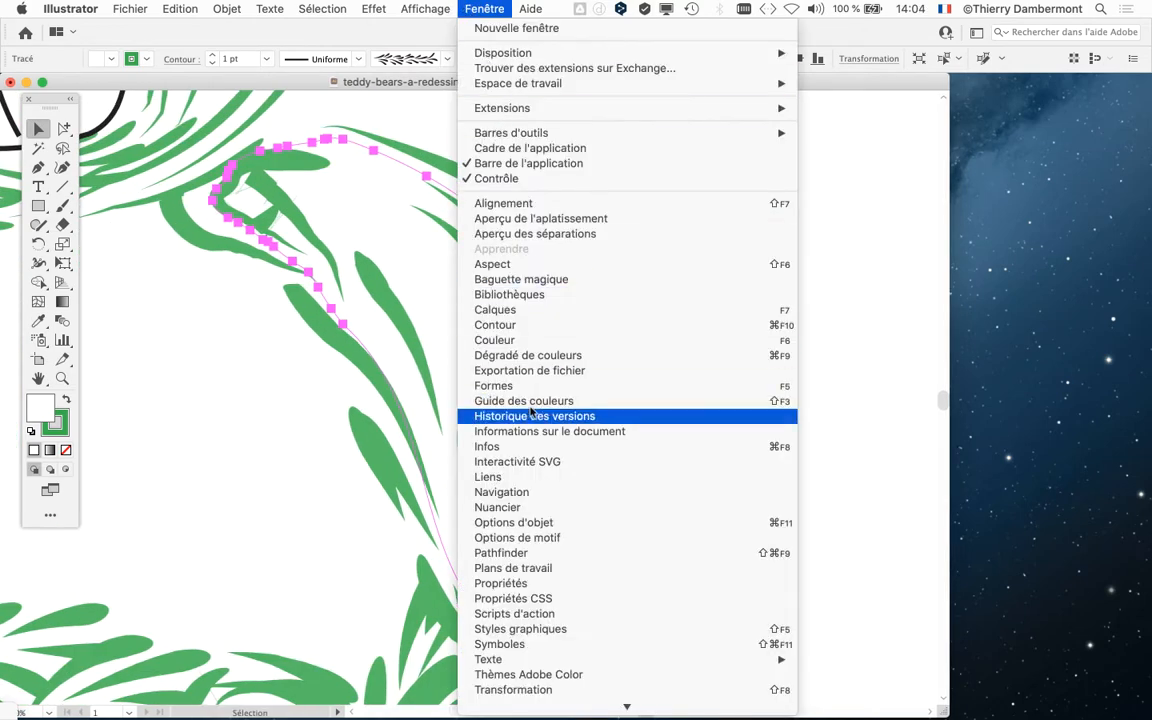
{"action": "left_click", "coordinate": [521, 388]}
{"action": "mouse_move", "coordinate": [702, 121]}
{"action": "left_mouse_down"}
{"action": "mouse_move", "coordinate": [825, 127]}
{"action": "mouse_move", "coordinate": [820, 112]}
{"action": "left_mouse_up"}
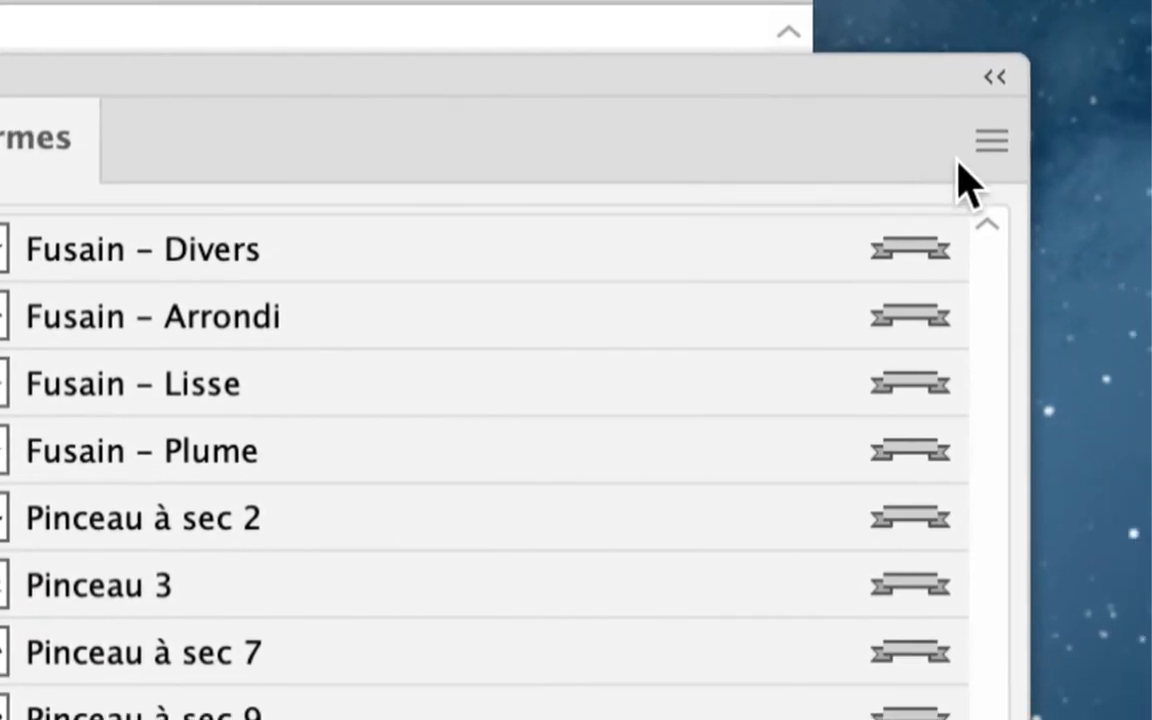
- Enlarge the Formes panel to list the brushes down to Balai à frange and place it beside the arm
{"action": "left_click", "coordinate": [1137, 157]}
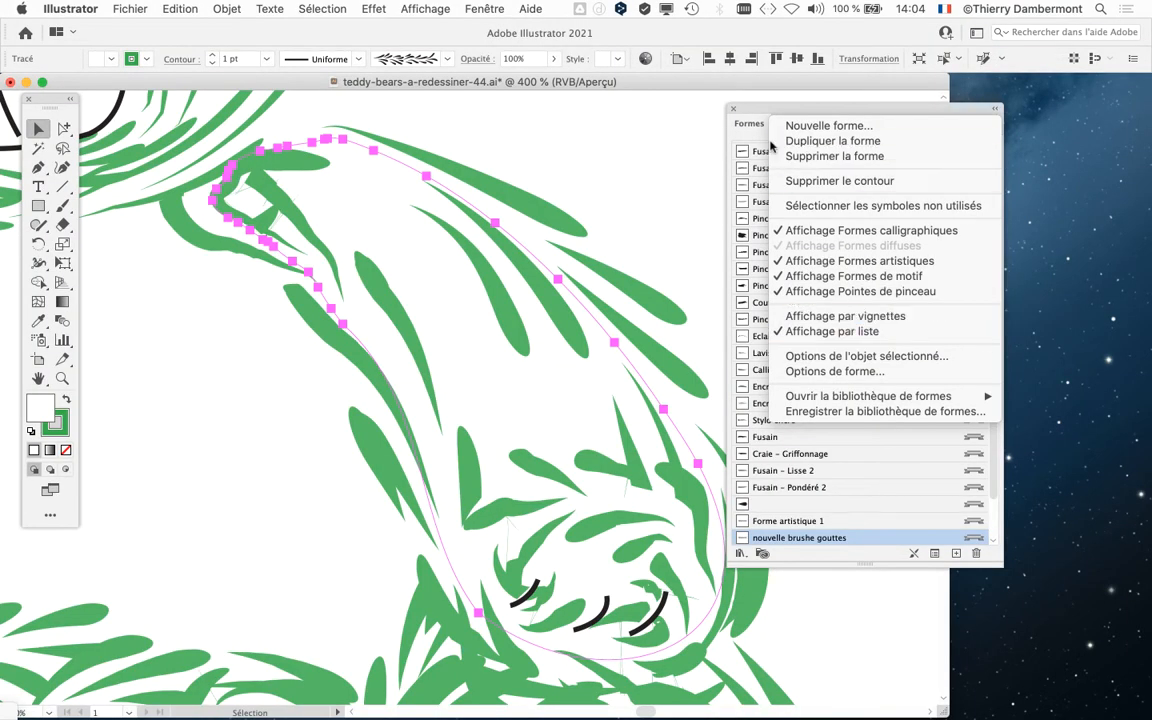
{"action": "left_click", "coordinate": [745, 106]}
{"action": "left_click_drag", "start_coordinate": [745, 106], "coordinate": [614, 53]}
{"action": "mouse_move", "coordinate": [855, 490]}
{"action": "left_mouse_down"}
{"action": "mouse_move", "coordinate": [868, 675]}
{"action": "mouse_move", "coordinate": [850, 678]}
{"action": "left_mouse_up"}
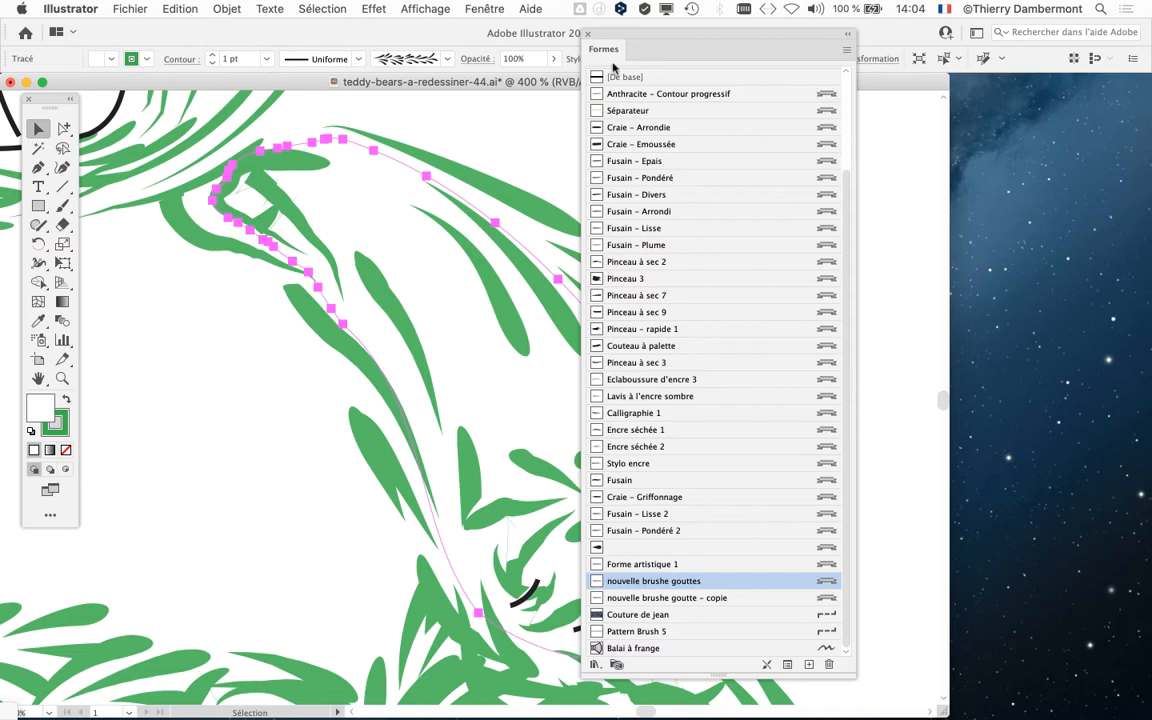
{"action": "left_click_drag", "start_coordinate": [652, 35], "coordinate": [848, 25]}
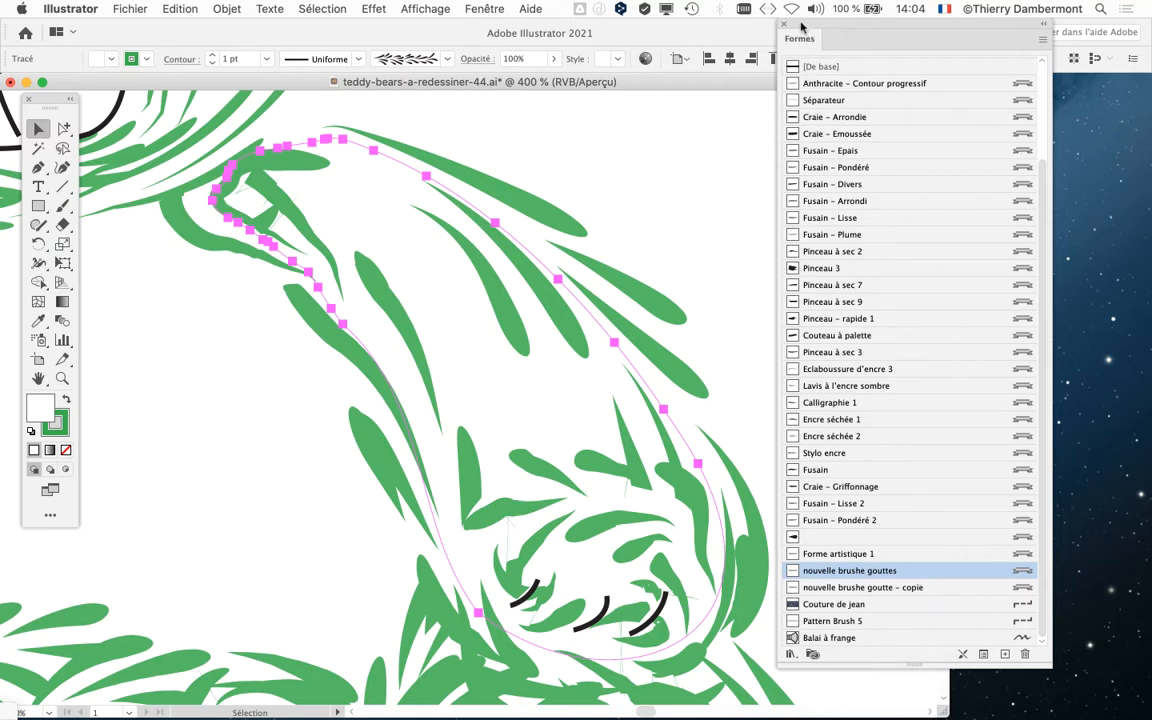
{"action": "left_click_drag", "start_coordinate": [801, 27], "coordinate": [673, 158]}
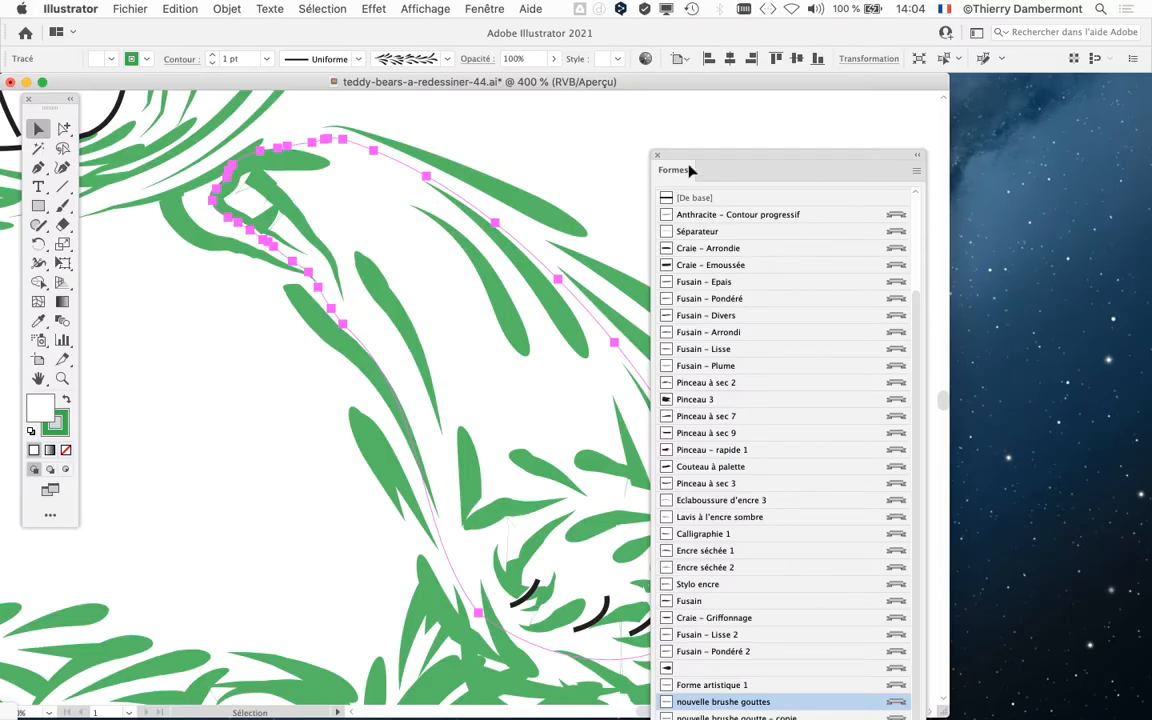
{"action": "mouse_move", "coordinate": [690, 170]}
{"action": "left_mouse_down"}
{"action": "mouse_move", "coordinate": [801, 104]}
{"action": "mouse_move", "coordinate": [738, 36]}
{"action": "mouse_move", "coordinate": [690, 45]}
{"action": "left_mouse_up"}
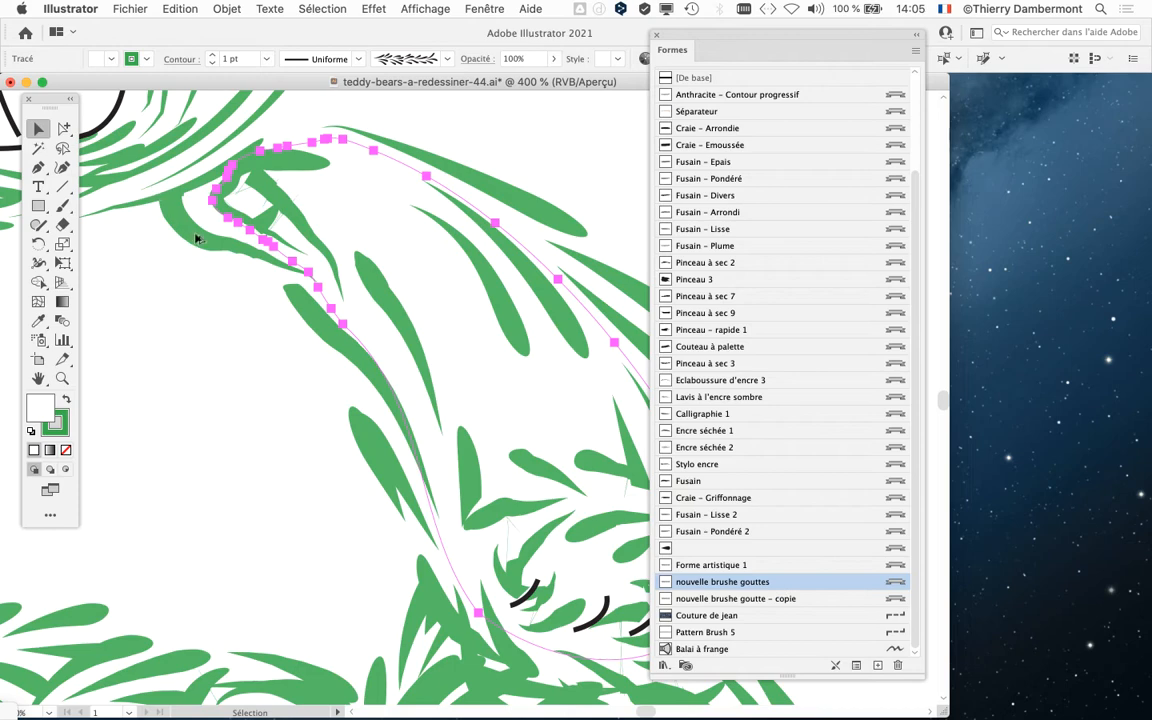
- Examine the bear's head in outline mode, selecting the muzzle and head paths to see which brushes they use
{"action": "scroll", "coordinate": [241, 259], "scroll_direction": "down", "scroll_amount": 2}
{"action": "left_click_drag", "start_coordinate": [240, 263], "coordinate": [436, 462]}
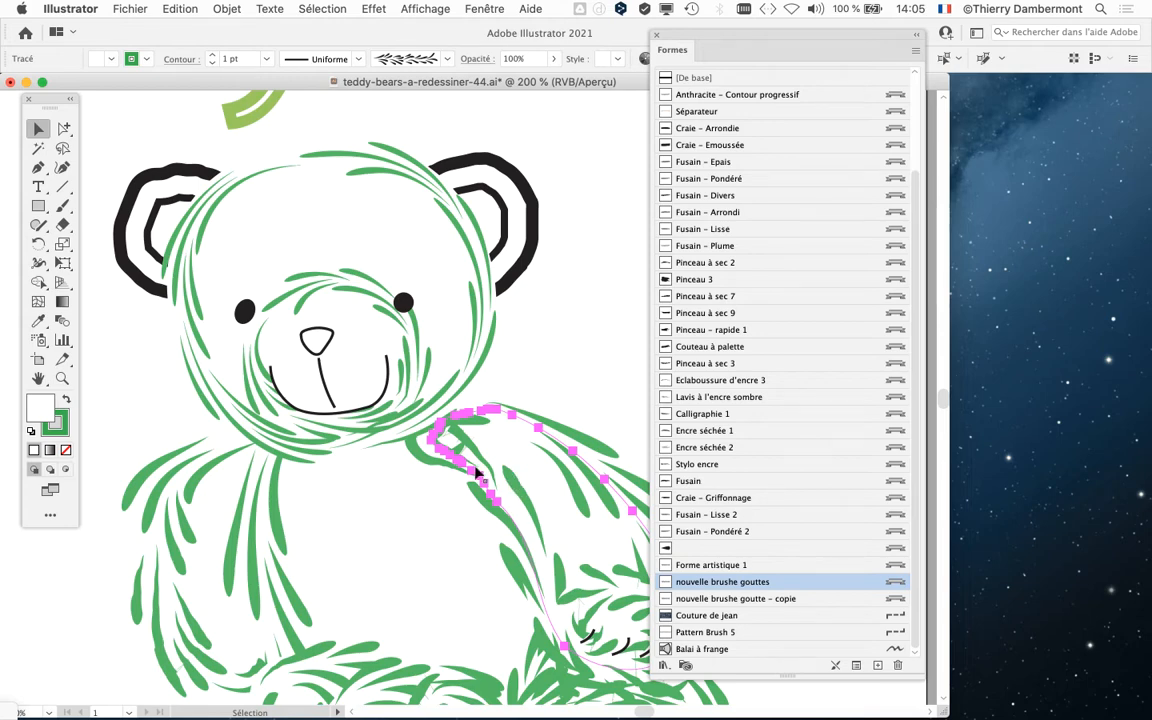
{"action": "left_click_drag", "start_coordinate": [707, 38], "coordinate": [730, 37]}
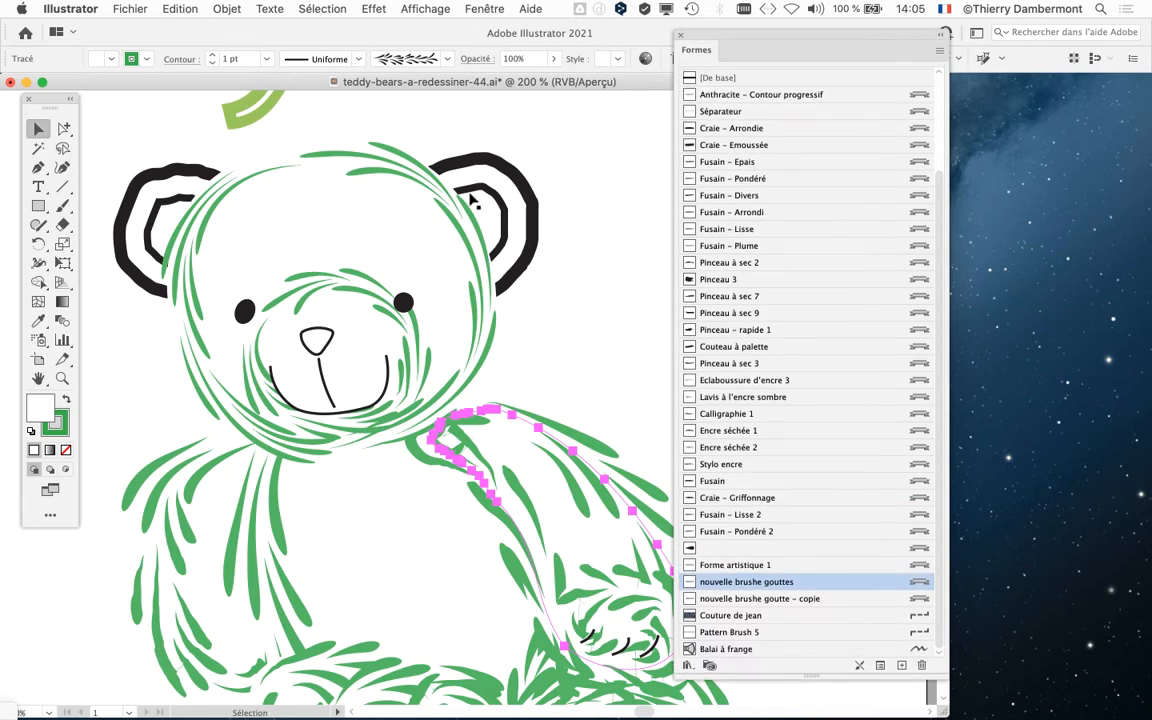
{"action": "key", "text": "super+y"}
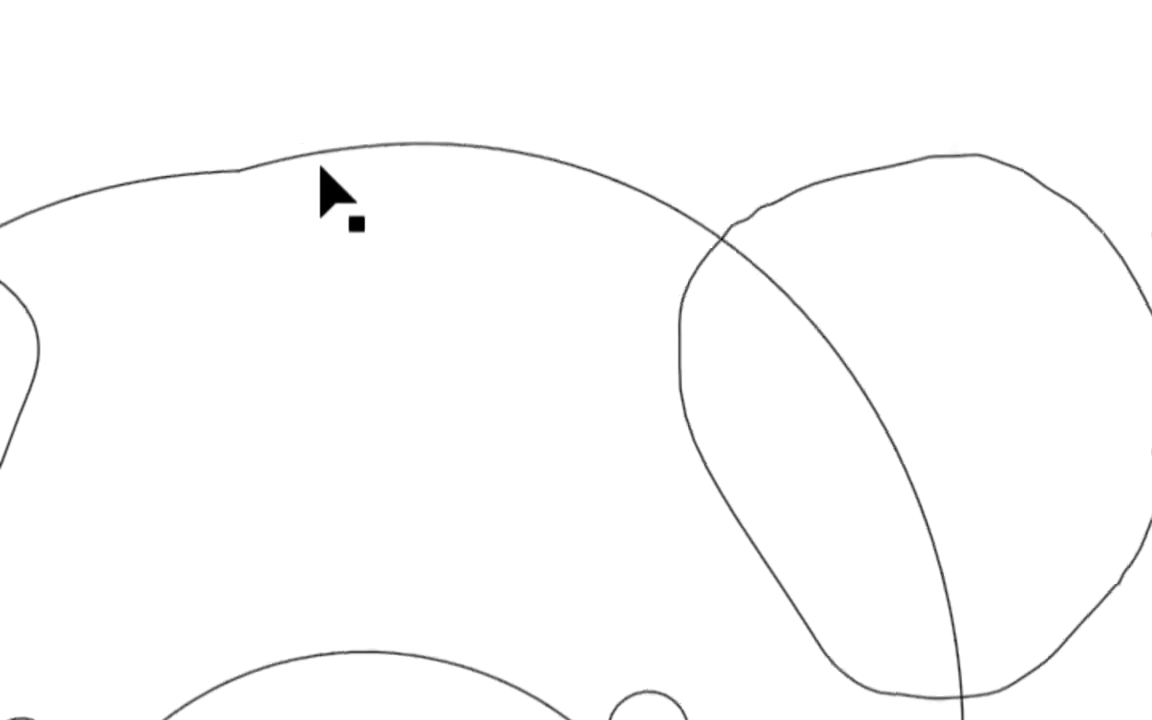
{"action": "left_click", "coordinate": [322, 158]}
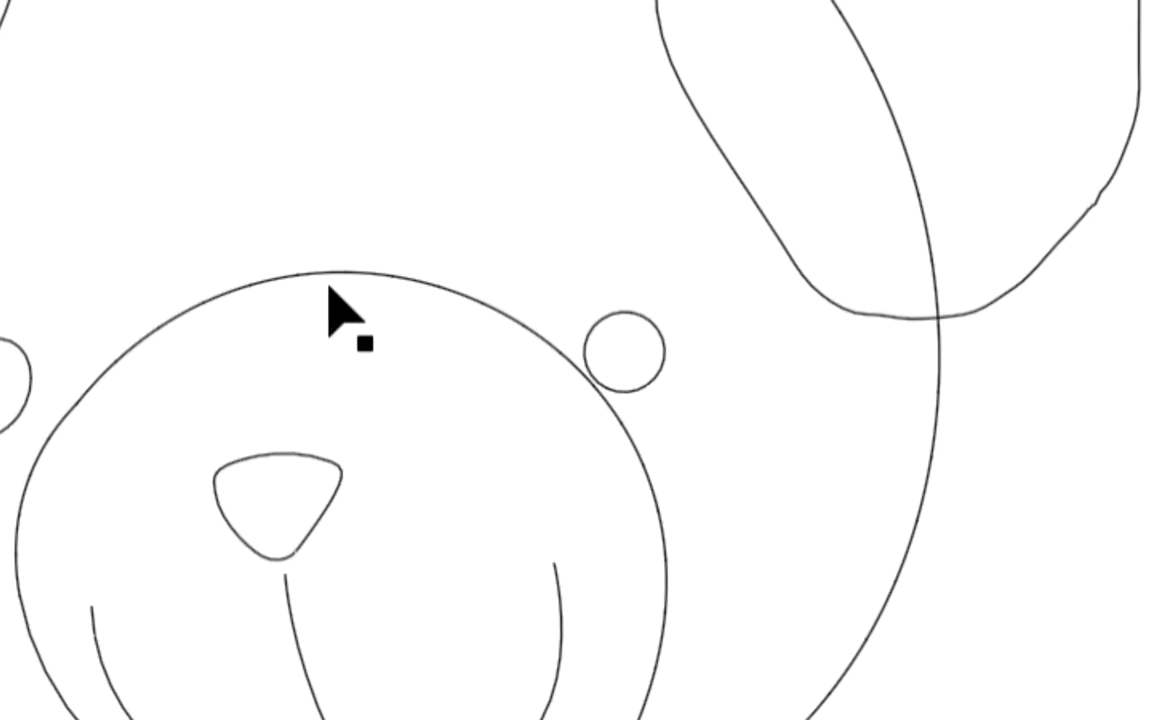
{"action": "left_click", "coordinate": [330, 288]}
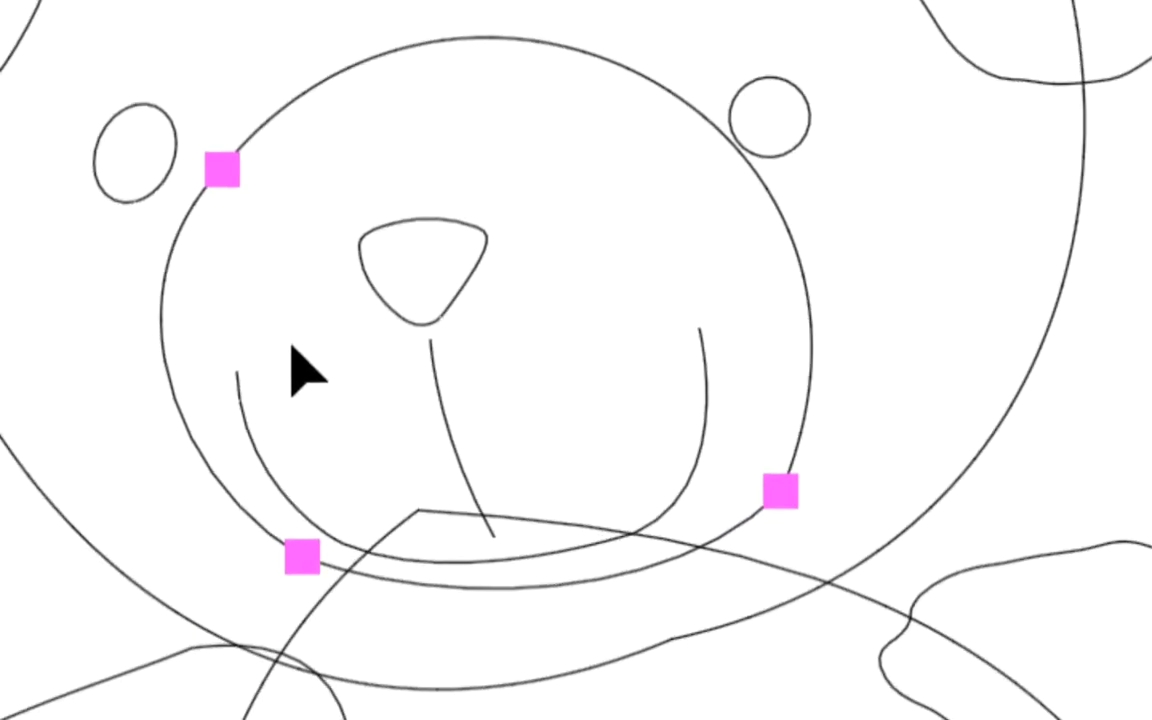
{"action": "left_click", "coordinate": [302, 186]}
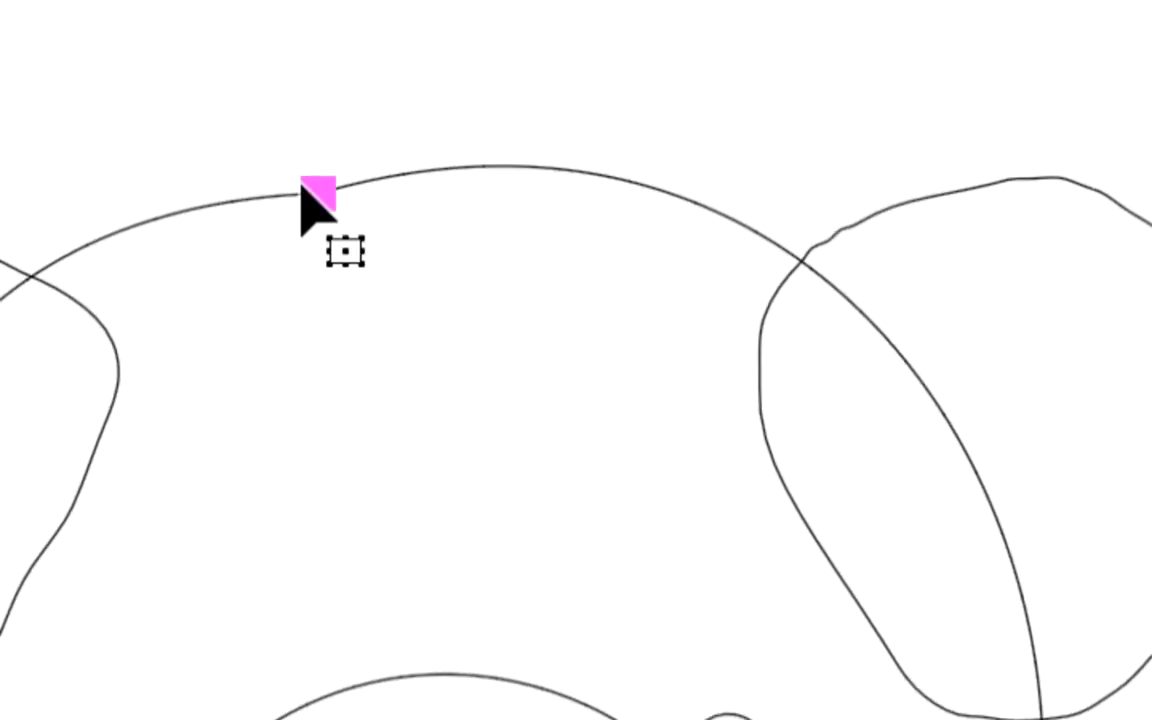
{"action": "key", "text": "a"}
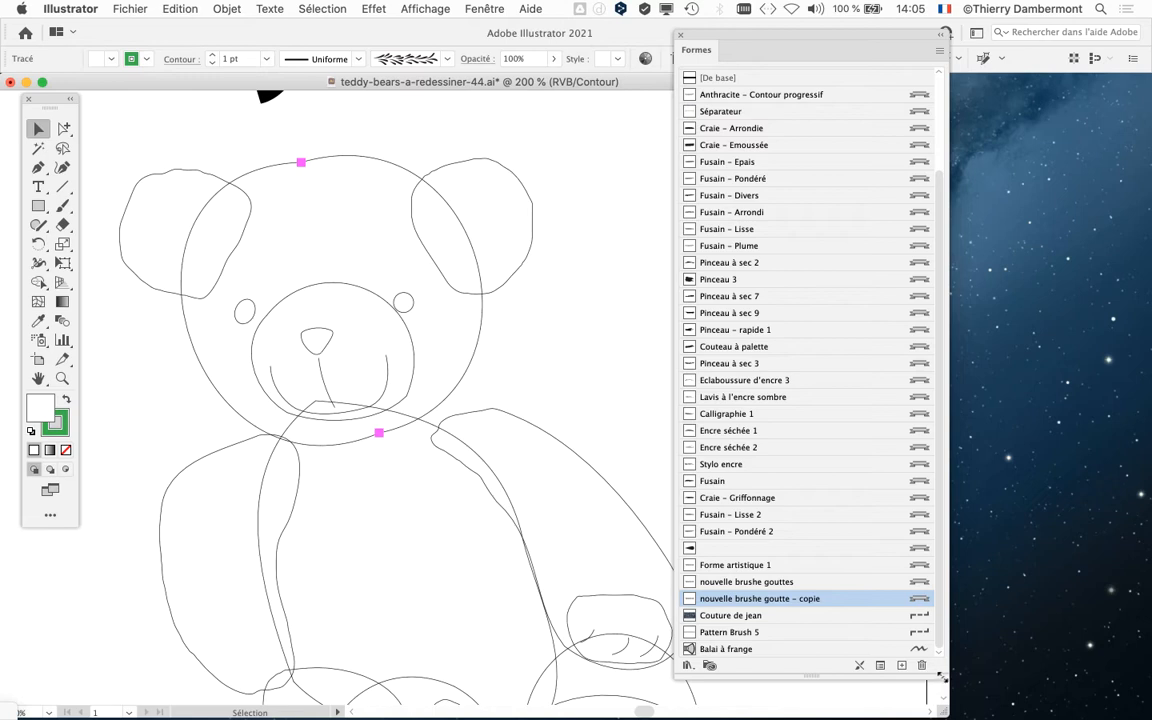
- Resize the Formes panel and review the art brush options of "nouvelle brushe goutte - copie"
{"action": "left_click_drag", "start_coordinate": [941, 678], "coordinate": [1022, 492]}
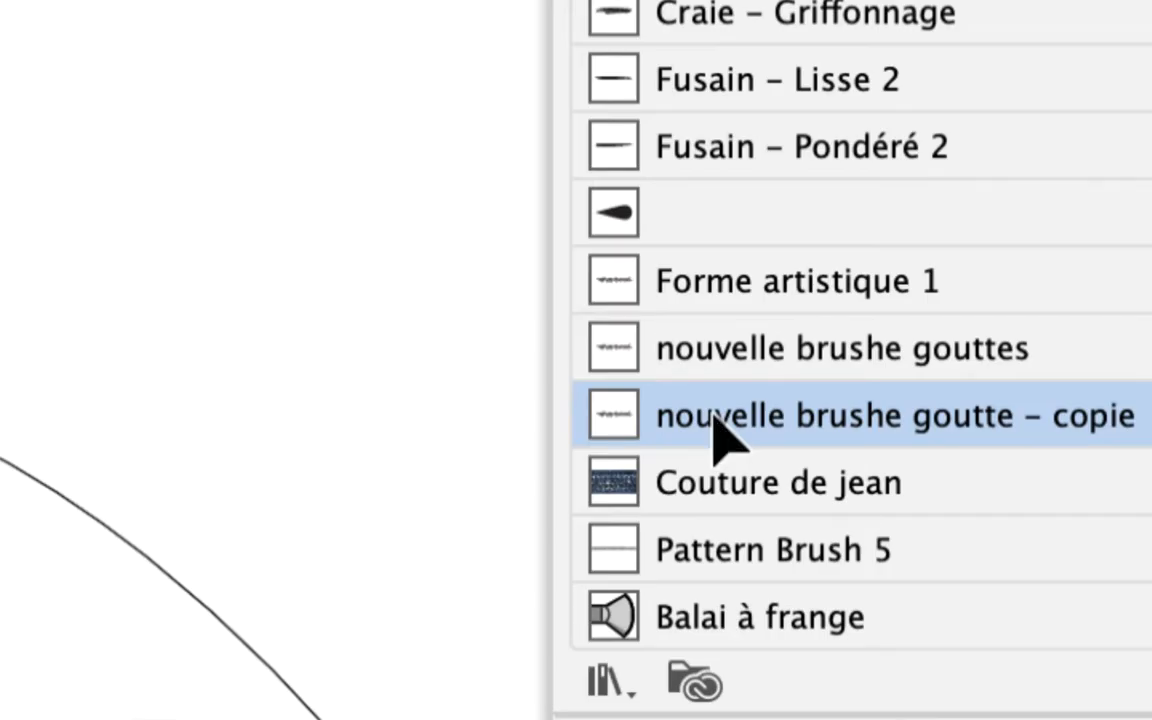
{"action": "double_click", "coordinate": [617, 415]}
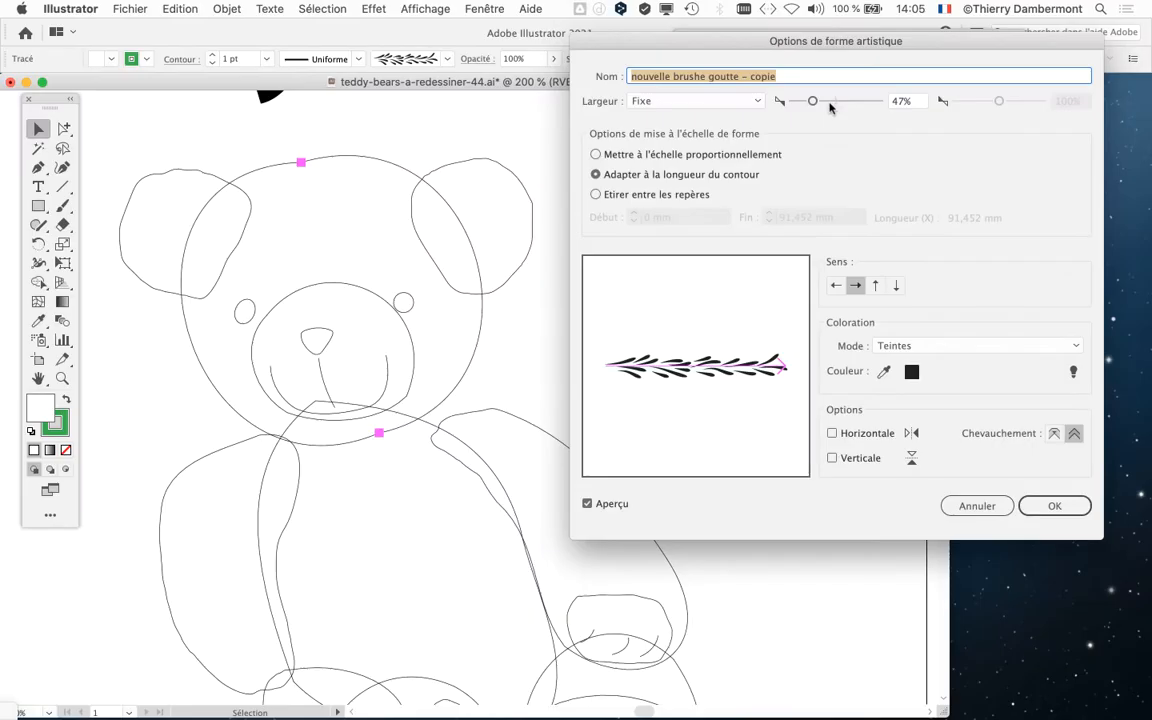
{"action": "left_click", "coordinate": [1054, 505]}
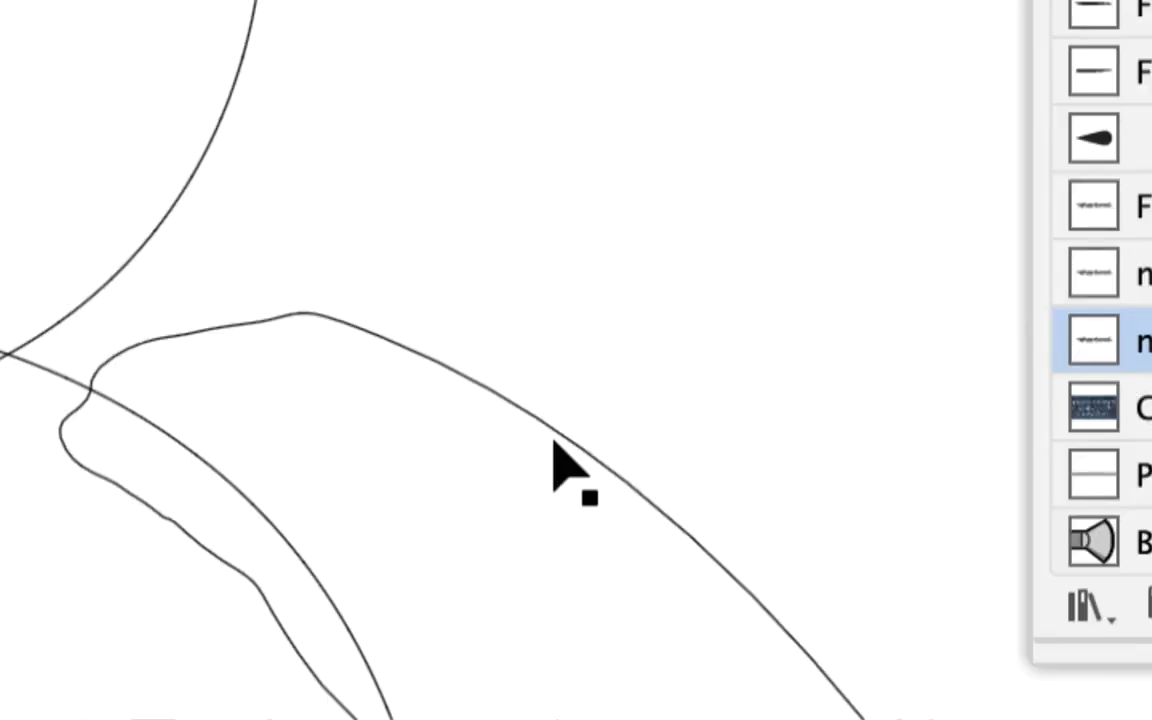
- Select the arm path and review the width setting in the art brush options of "nouvelle brushe gouttes"
{"action": "left_click", "coordinate": [553, 441]}
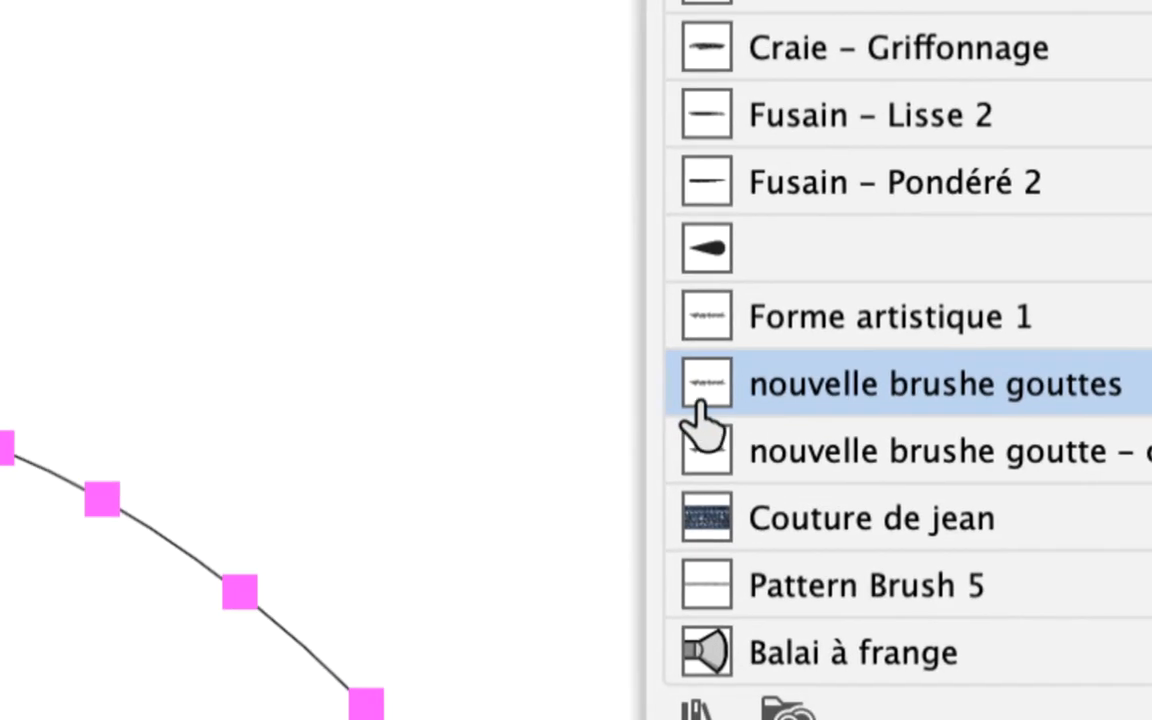
{"action": "double_click", "coordinate": [700, 405]}
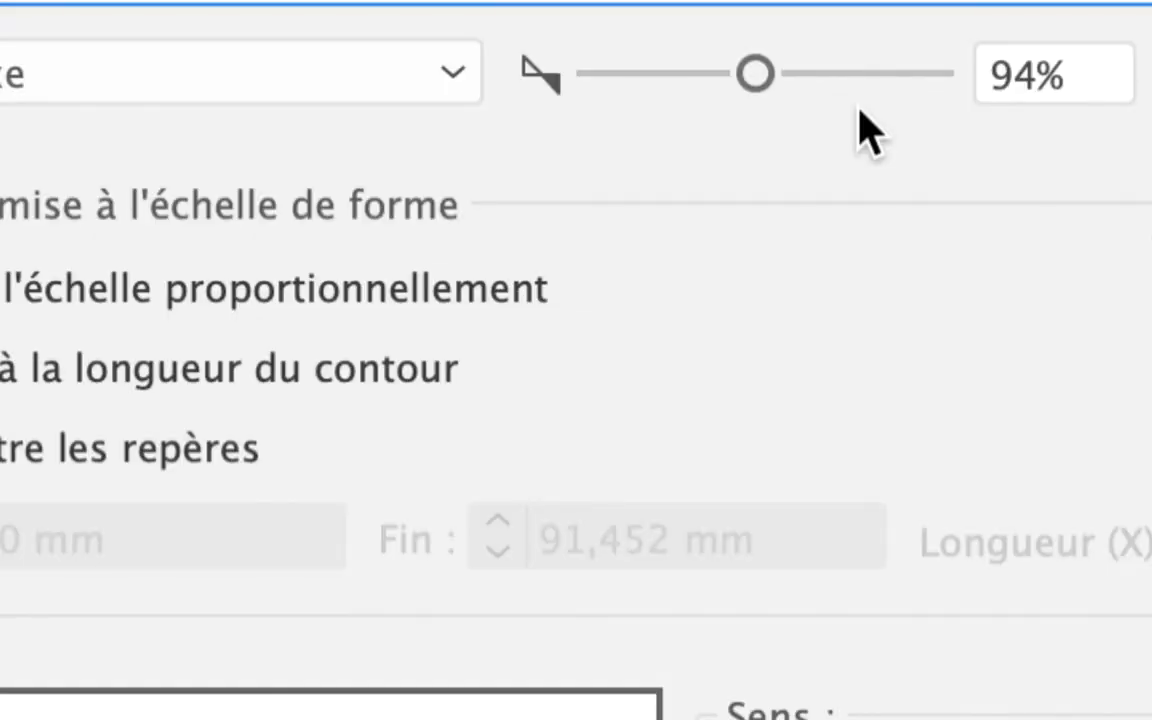
{"action": "left_click", "coordinate": [940, 110]}
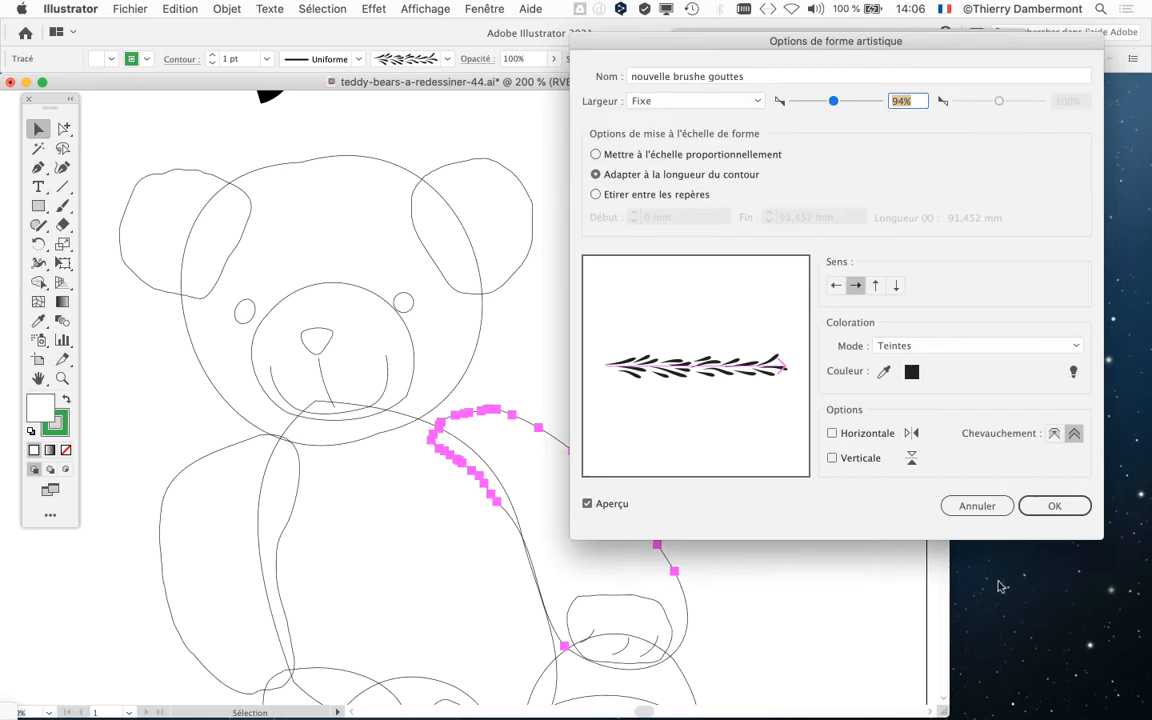
{"action": "left_click", "coordinate": [1038, 509]}
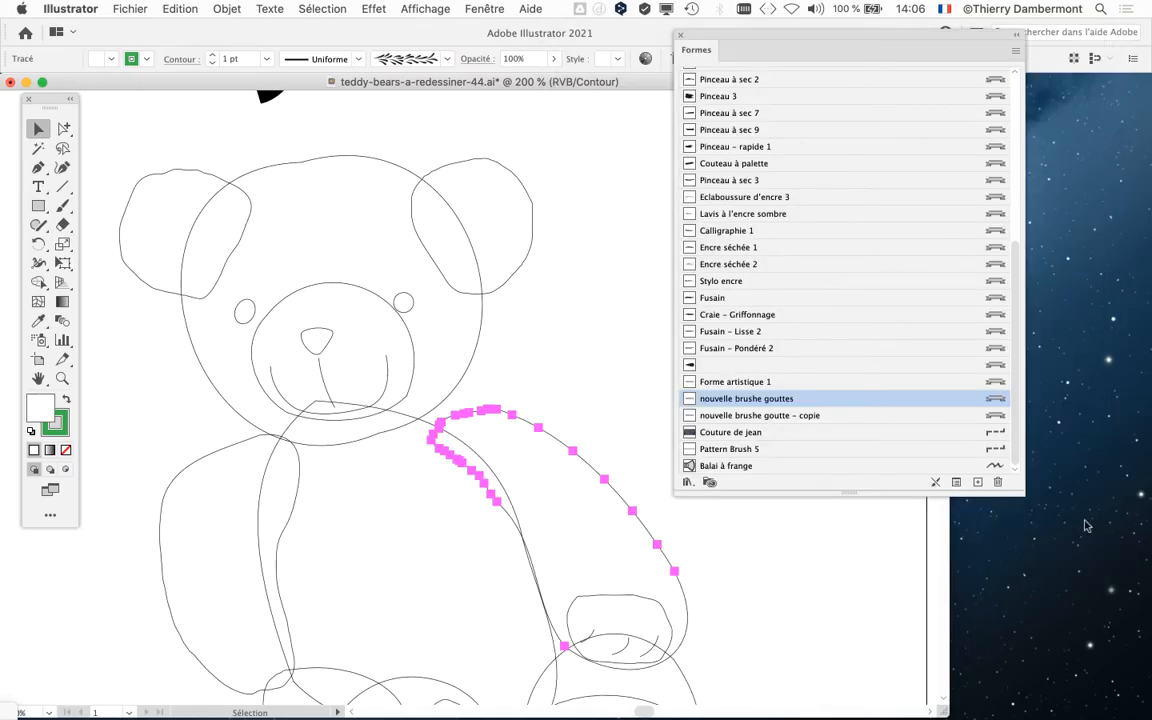
- Compact the Formes panel, move it clear of the bear, return the drawing to preview and deselect the arm
{"action": "mouse_move", "coordinate": [1022, 493]}
{"action": "left_mouse_down"}
{"action": "mouse_move", "coordinate": [952, 463]}
{"action": "mouse_move", "coordinate": [962, 430]}
{"action": "mouse_move", "coordinate": [962, 487]}
{"action": "left_mouse_up"}
{"action": "left_click_drag", "start_coordinate": [768, 39], "coordinate": [885, 126]}
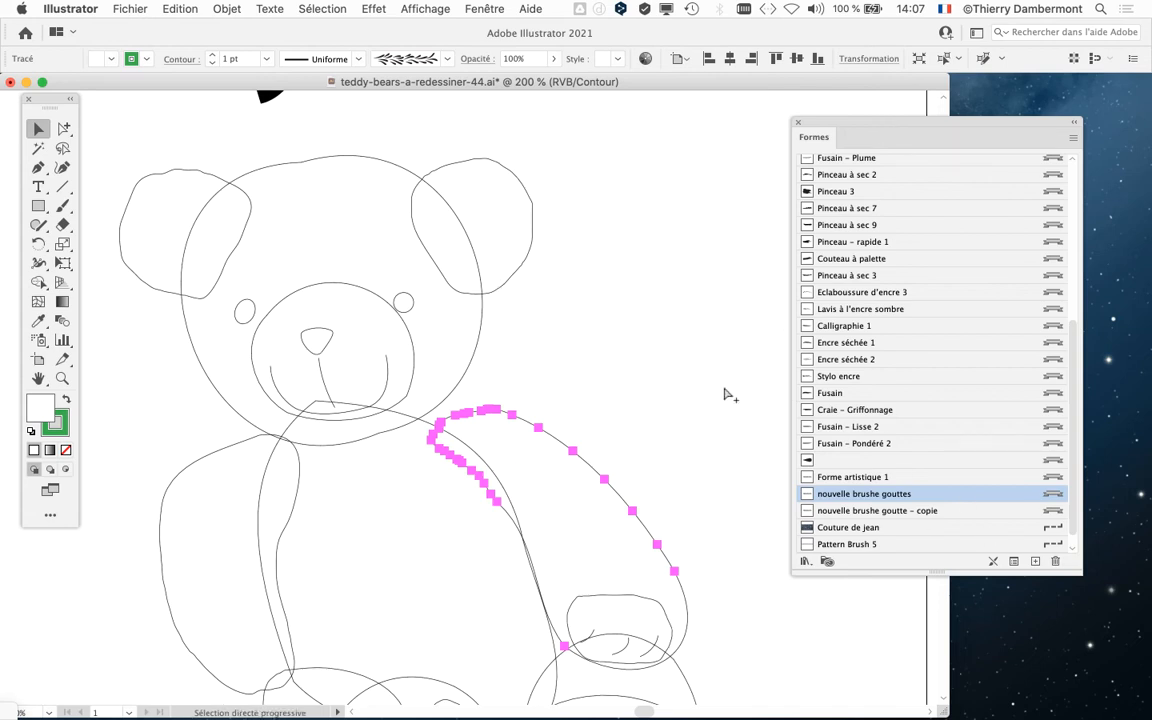
{"action": "key", "text": "super+y"}
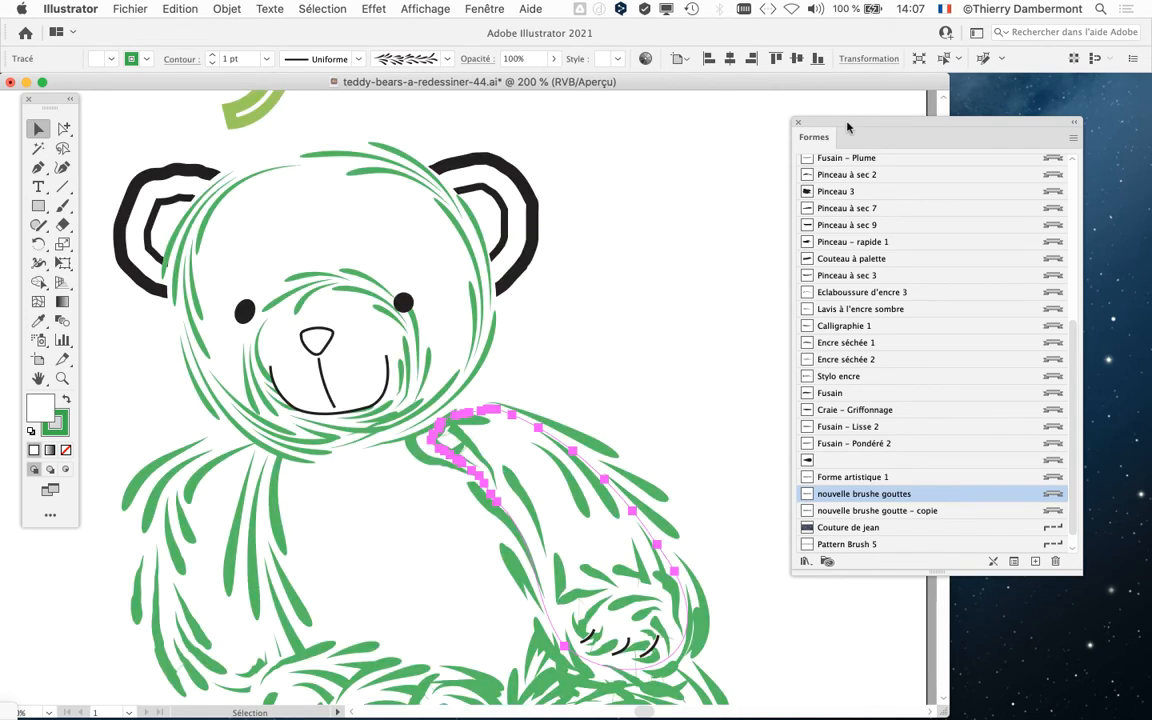
{"action": "left_click_drag", "start_coordinate": [900, 123], "coordinate": [878, 89]}
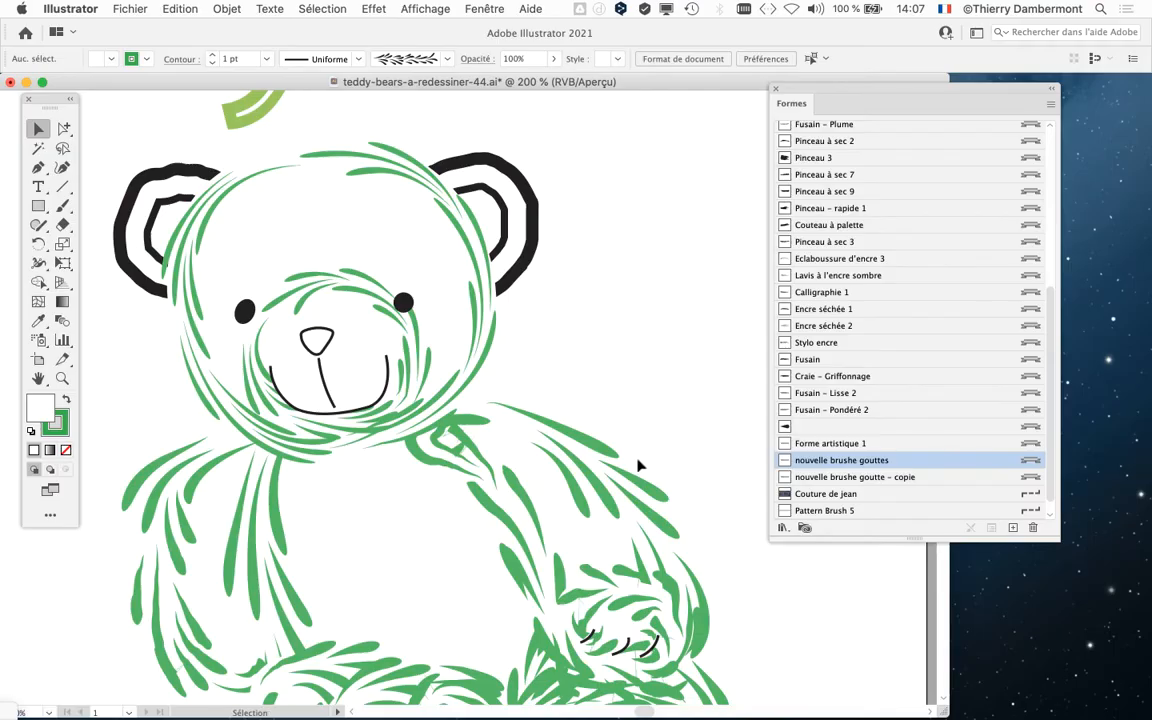
- Delete the brush "nouvelle brushe goutte – copie", expanding the strokes that use it
{"action": "key", "text": "super+minus"}
{"action": "scroll", "coordinate": [620, 468], "scroll_direction": "down", "scroll_amount": 4}
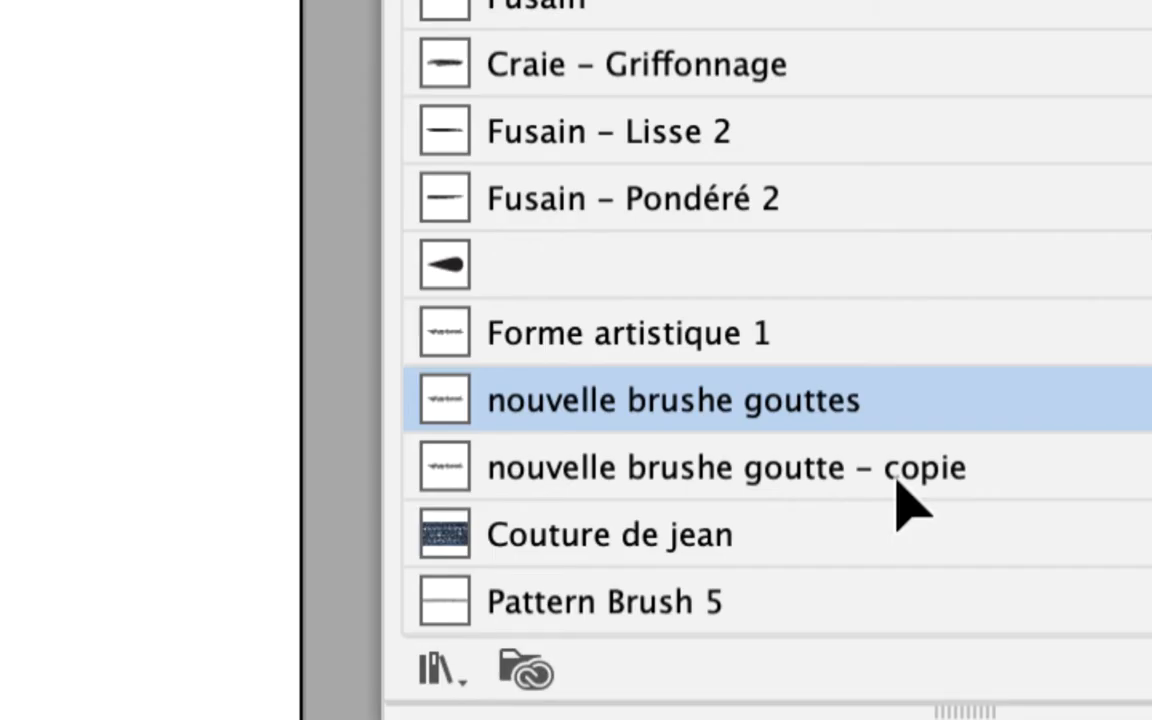
{"action": "left_click", "coordinate": [898, 475]}
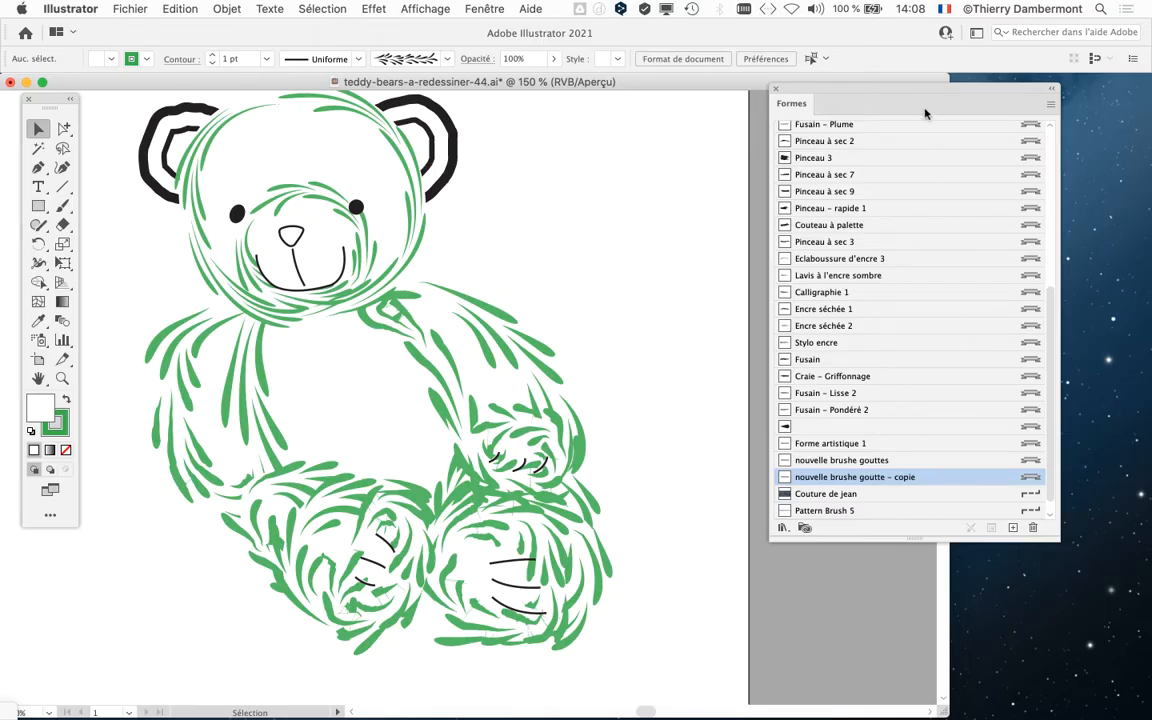
{"action": "left_click_drag", "start_coordinate": [927, 95], "coordinate": [778, 123]}
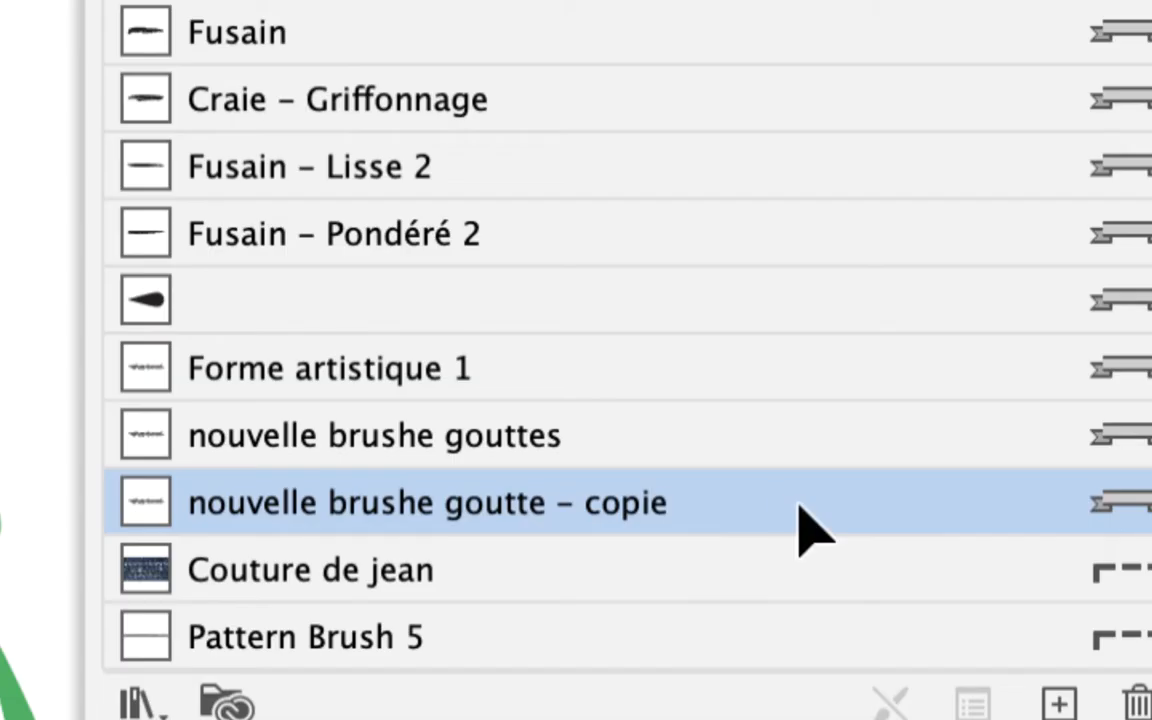
{"action": "mouse_move", "coordinate": [796, 509]}
{"action": "left_mouse_down"}
{"action": "mouse_move", "coordinate": [1038, 618]}
{"action": "mouse_move", "coordinate": [1132, 705]}
{"action": "left_mouse_up"}
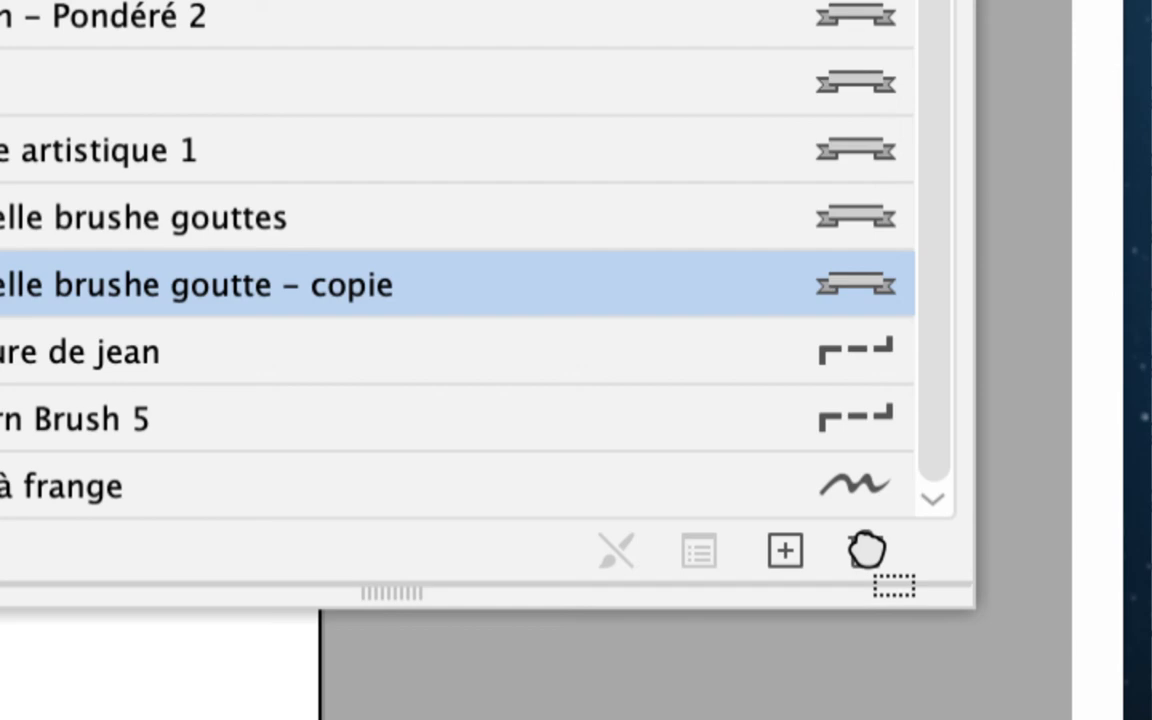
{"action": "left_click_drag", "start_coordinate": [866, 548], "coordinate": [866, 550]}
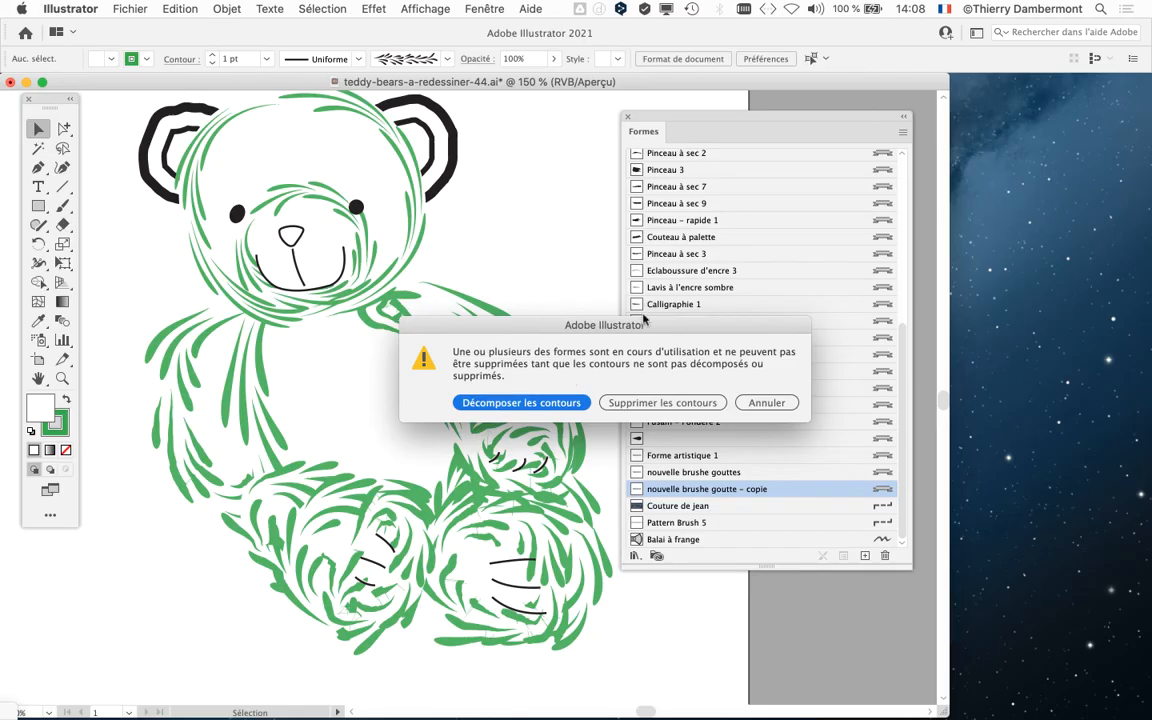
{"action": "left_click_drag", "start_coordinate": [644, 325], "coordinate": [675, 216]}
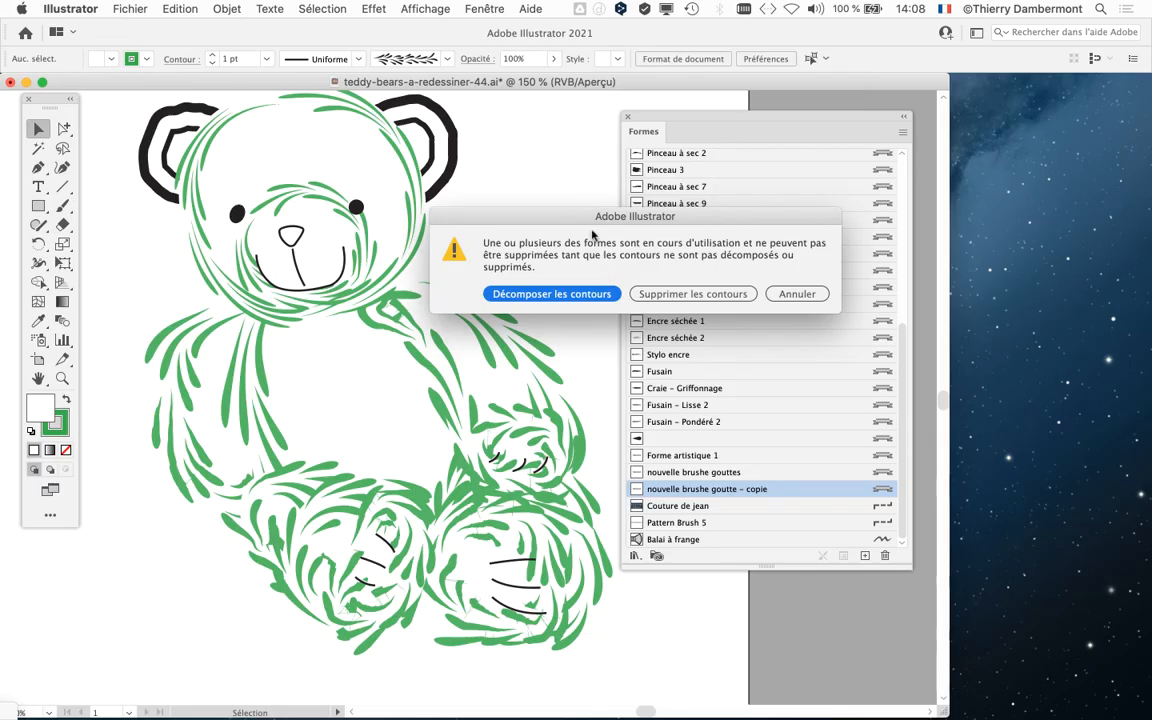
{"action": "left_click_drag", "start_coordinate": [572, 220], "coordinate": [639, 199]}
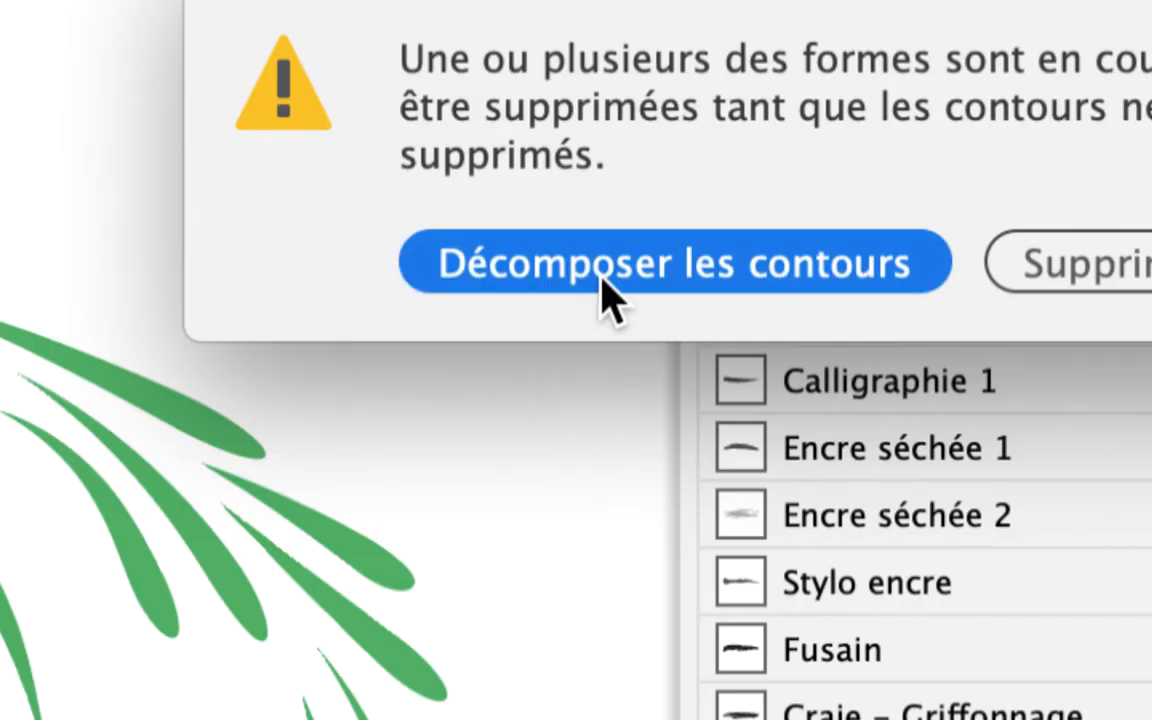
{"action": "left_click", "coordinate": [603, 283]}
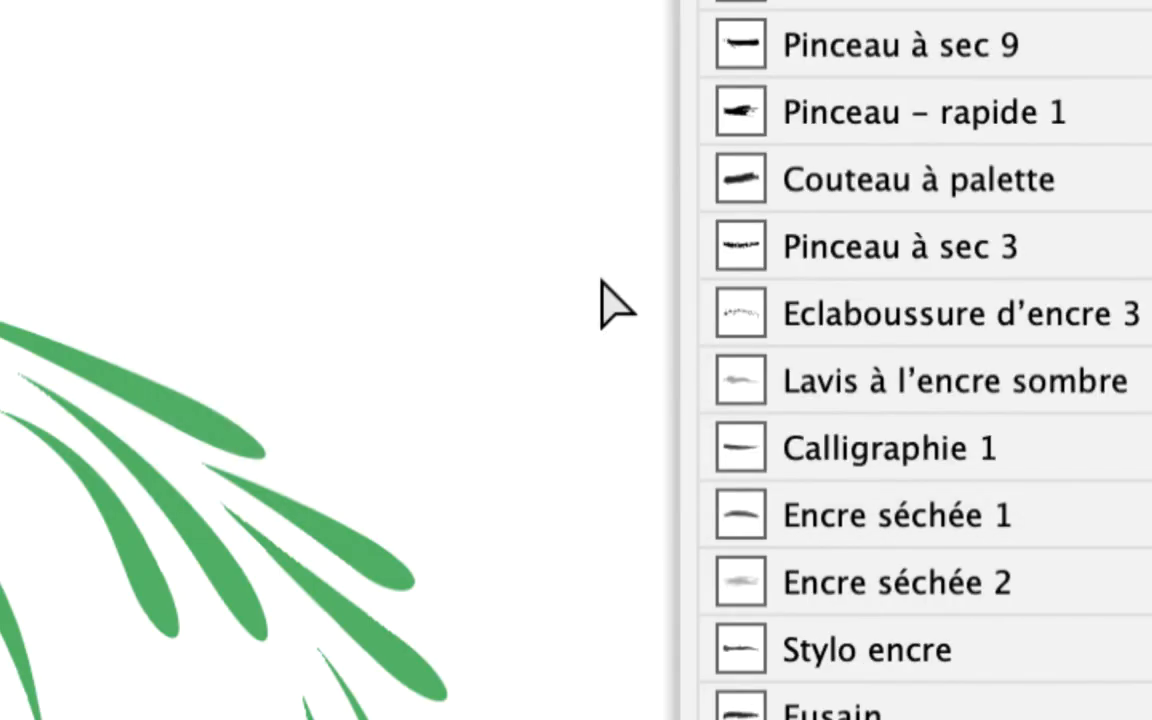
- Select the head's strokes to inspect their anchor points, deselect them, move the Formes panel aside and examine the head in outline mode
{"action": "scroll", "coordinate": [410, 243], "scroll_direction": "up", "scroll_amount": 2}
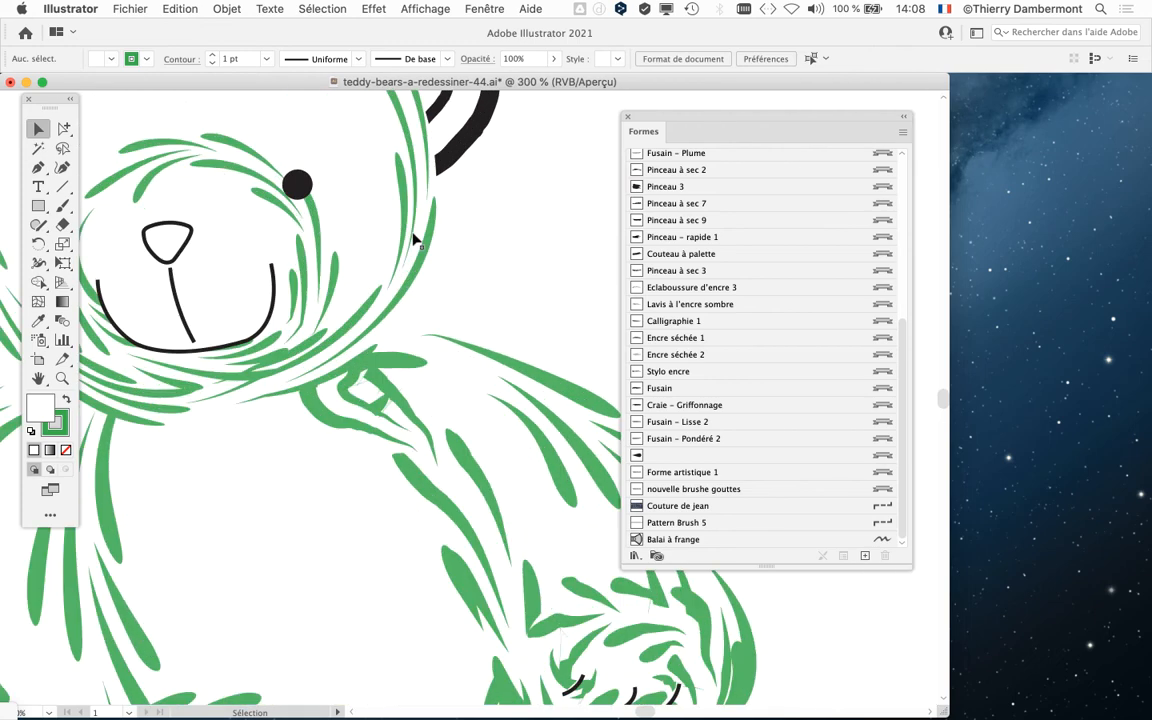
{"action": "left_click", "coordinate": [412, 245]}
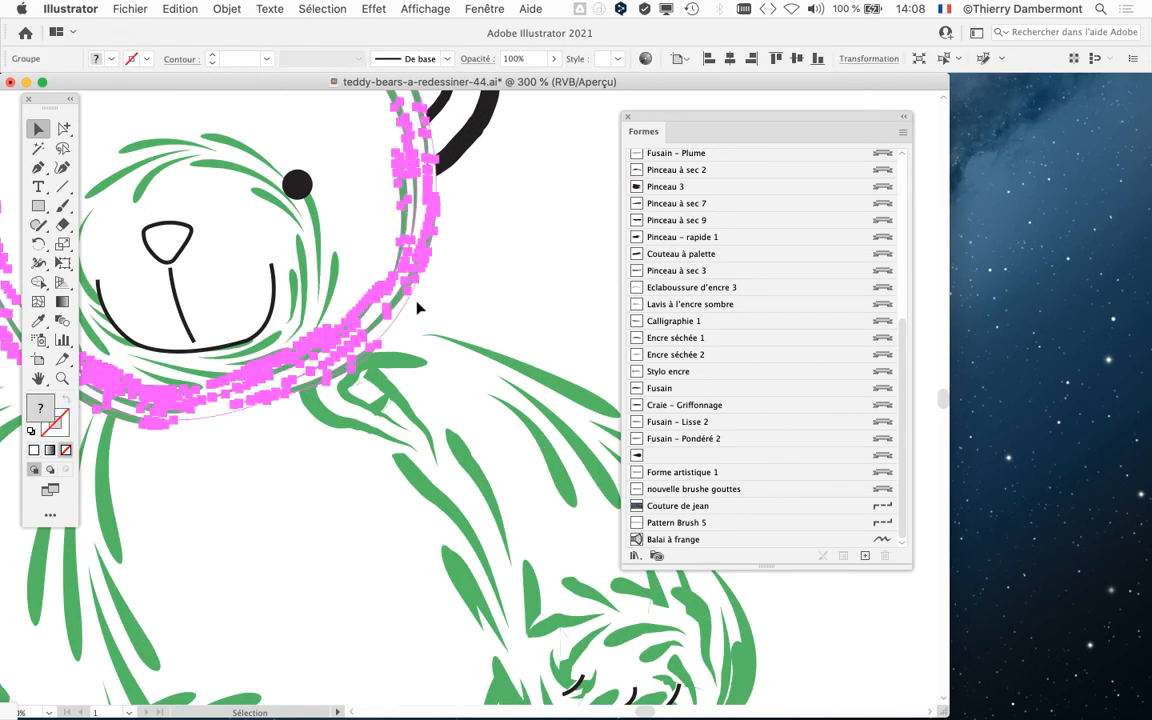
{"action": "left_click_drag", "start_coordinate": [388, 312], "coordinate": [487, 436]}
{"action": "left_click", "coordinate": [561, 453]}
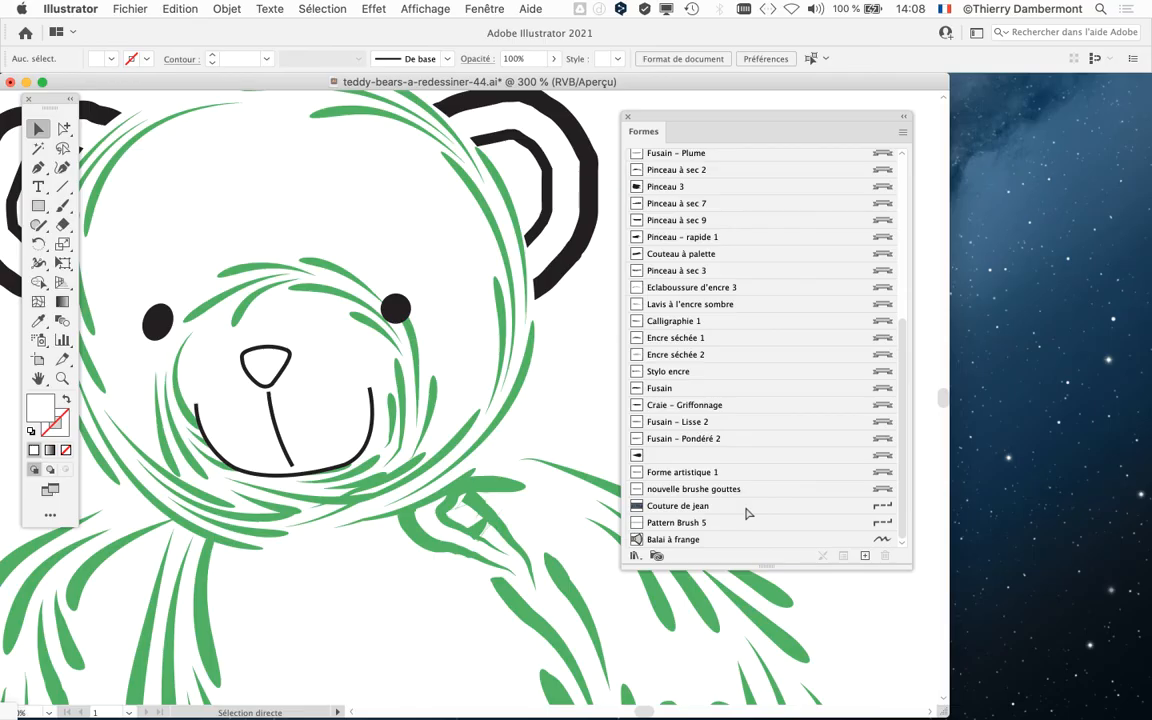
{"action": "left_click_drag", "start_coordinate": [694, 118], "coordinate": [952, 147]}
{"action": "left_click_drag", "start_coordinate": [614, 249], "coordinate": [735, 296]}
{"action": "key", "text": "super+y"}
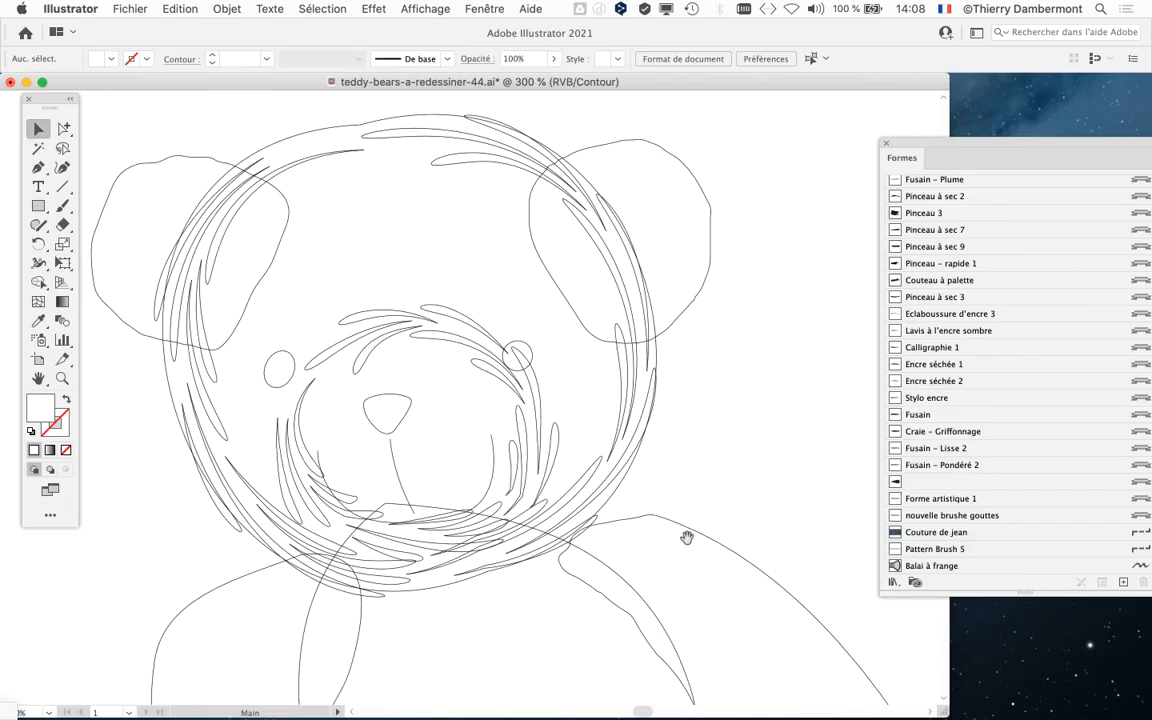
- Select the arm path in outline mode to compare it with the head's expanded strokes, and return to preview
{"action": "left_click_drag", "start_coordinate": [686, 537], "coordinate": [492, 321]}
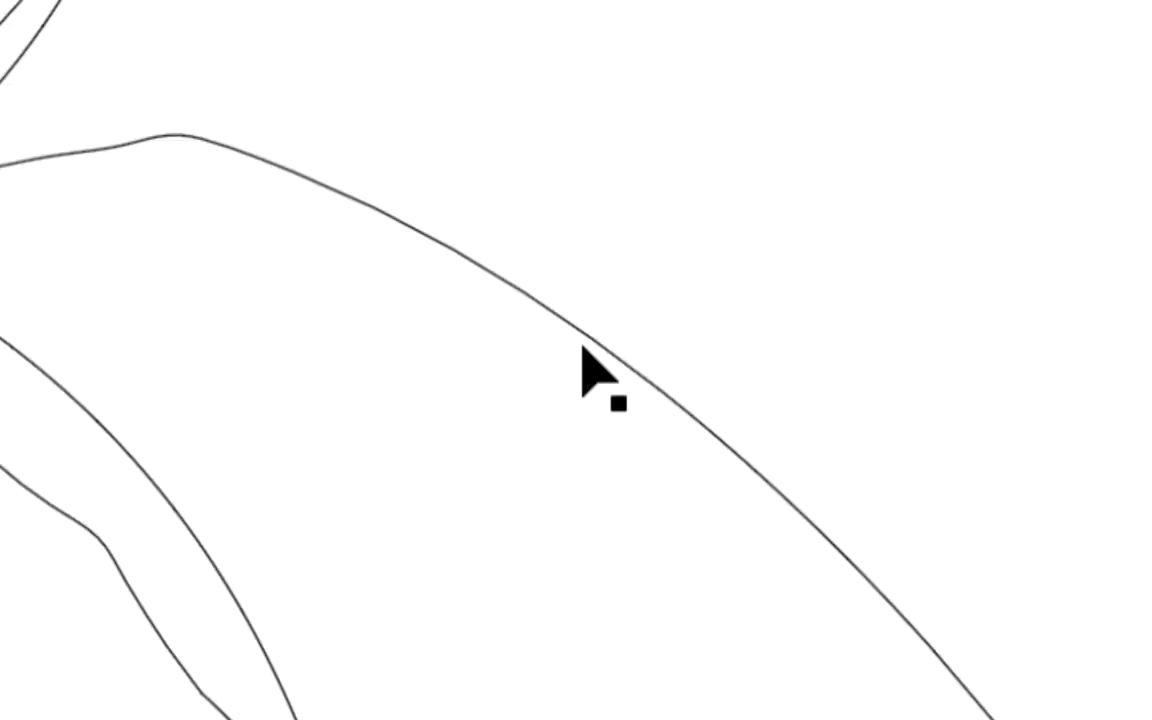
{"action": "left_click", "coordinate": [585, 350]}
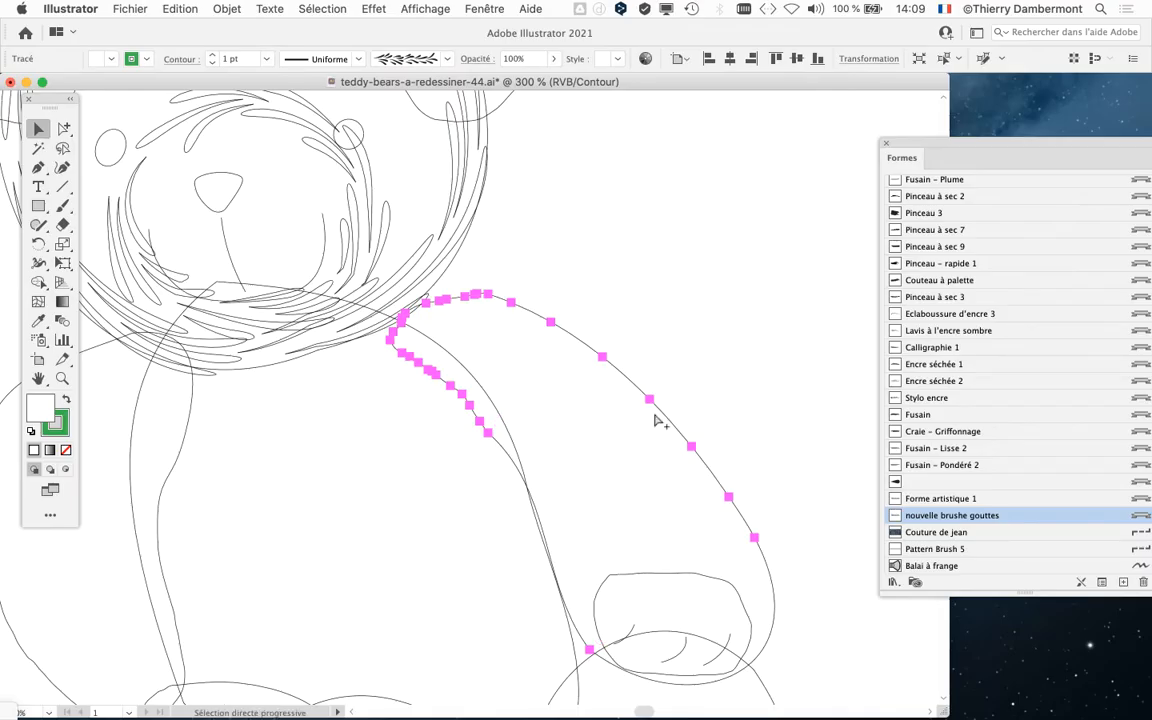
{"action": "key", "text": "super+y"}
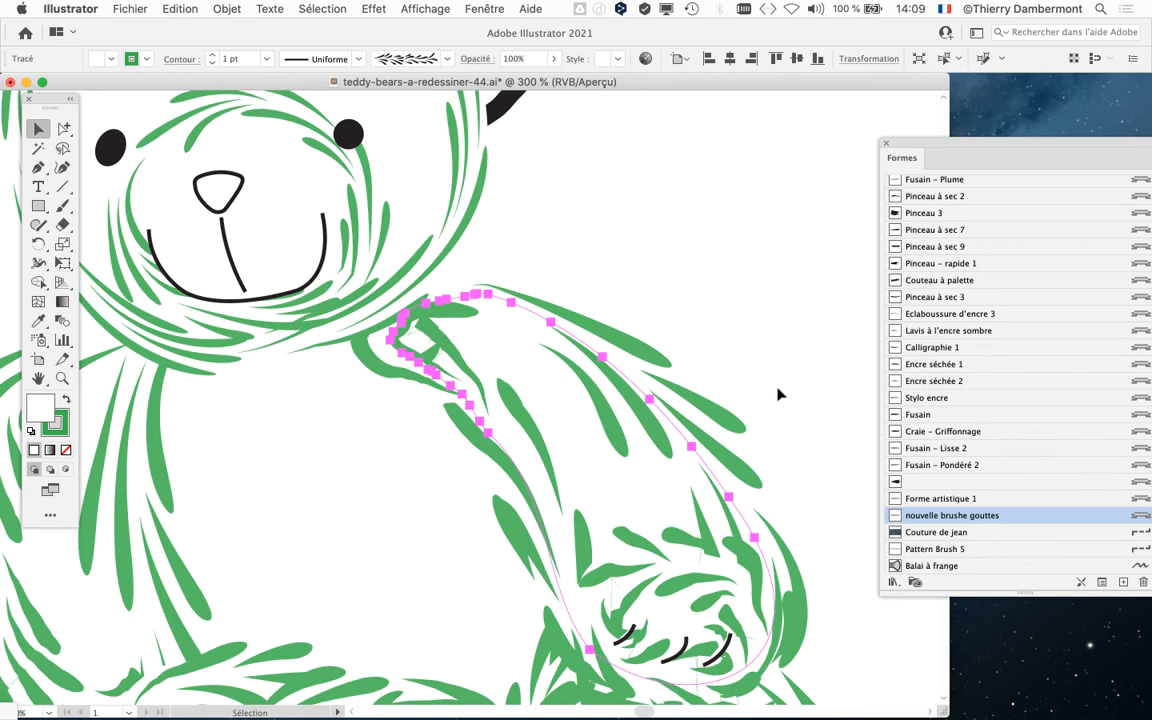
- Undo the stroke expansion and the deletion of "nouvelle brushe goutte – copie", with the arm path deselected
{"action": "key", "text": "super+minus"}
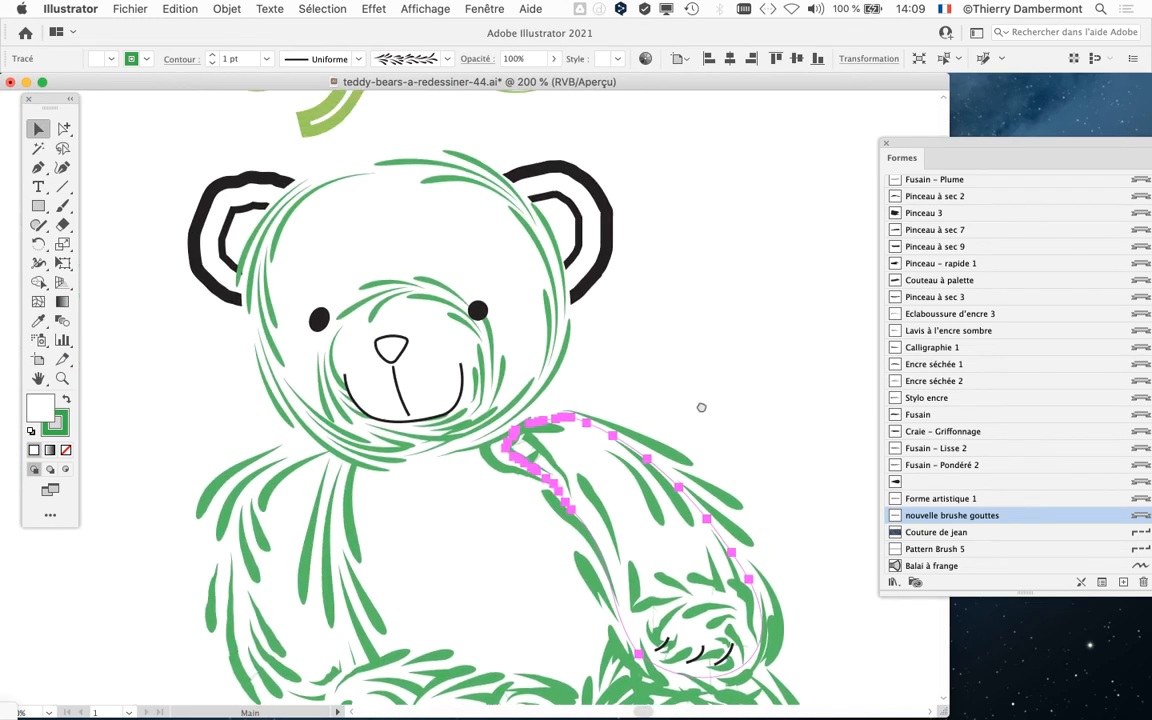
{"action": "scroll", "coordinate": [676, 329], "scroll_direction": "right", "scroll_amount": 2}
{"action": "left_click_drag", "start_coordinate": [986, 148], "coordinate": [730, 115]}
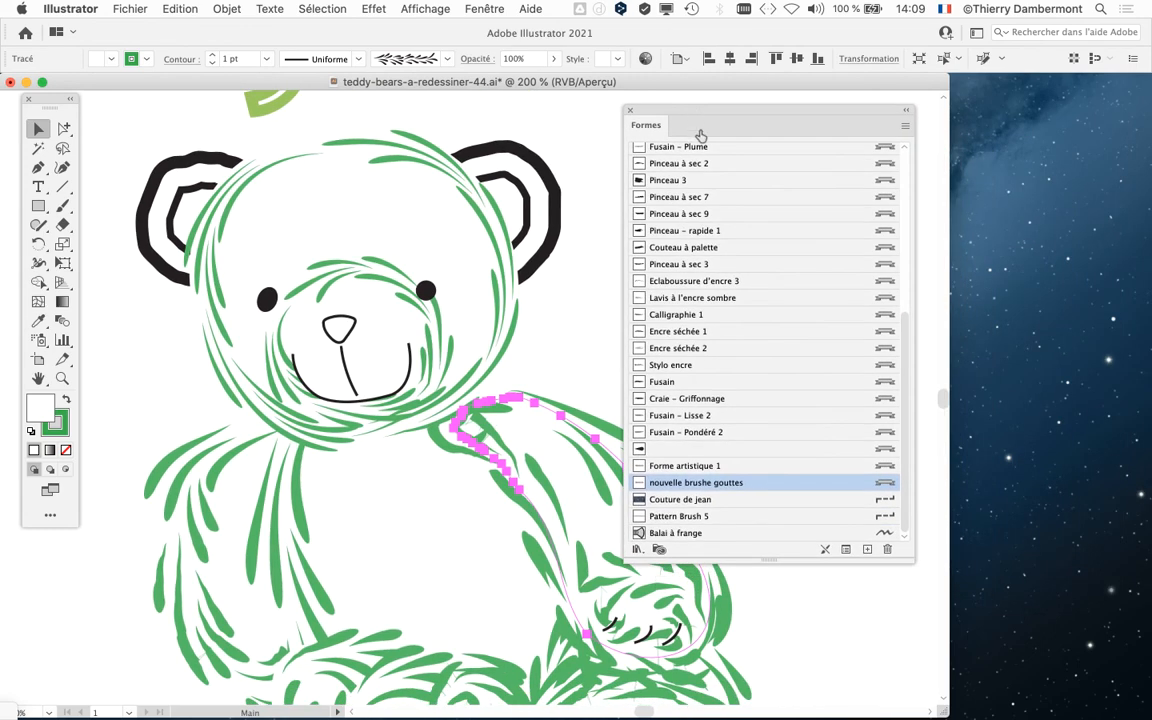
{"action": "left_click", "coordinate": [543, 198]}
{"action": "left_click_drag", "start_coordinate": [696, 482], "coordinate": [867, 549]}
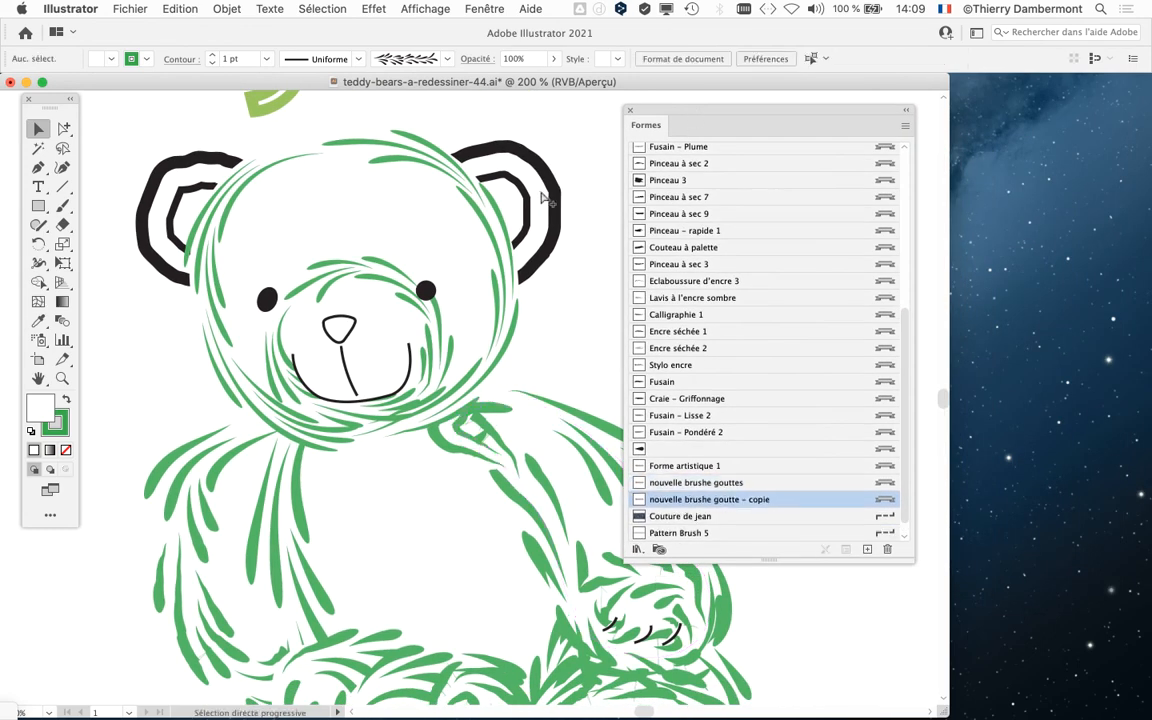
{"action": "key", "text": "super"}
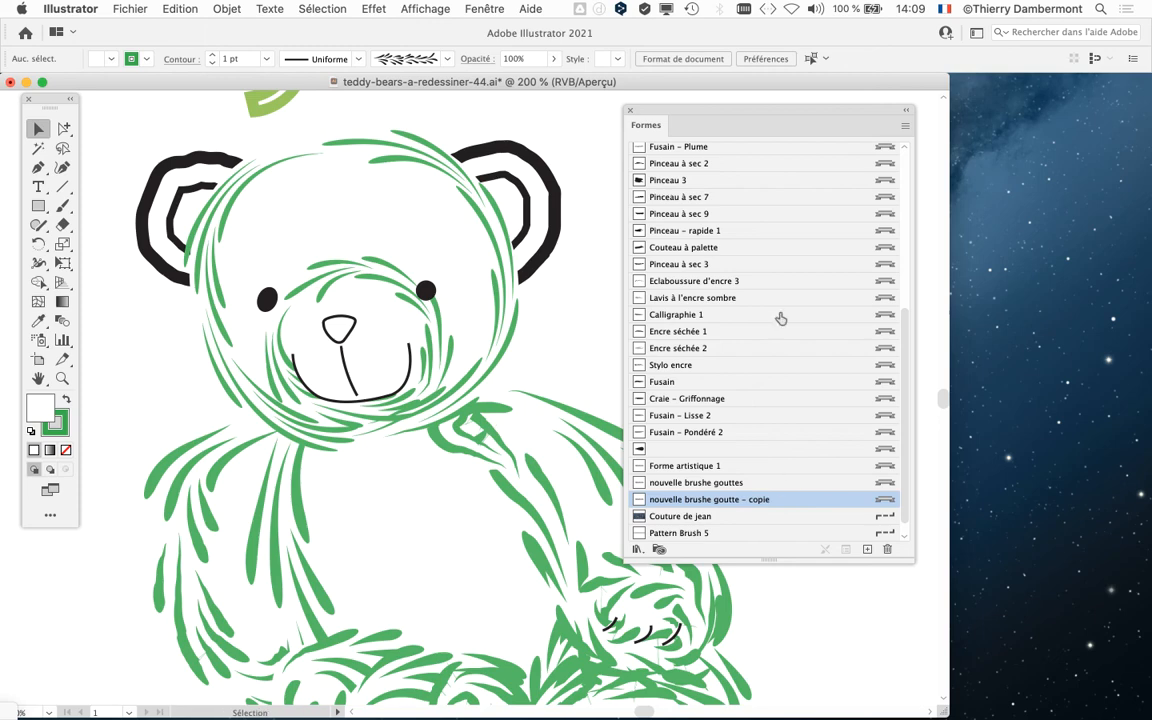
- Delete the brush "nouvelle brushe goutte – copie" again, this time removing the brush strokes from the paths that use it
{"action": "left_click_drag", "start_coordinate": [664, 110], "coordinate": [983, 112]}
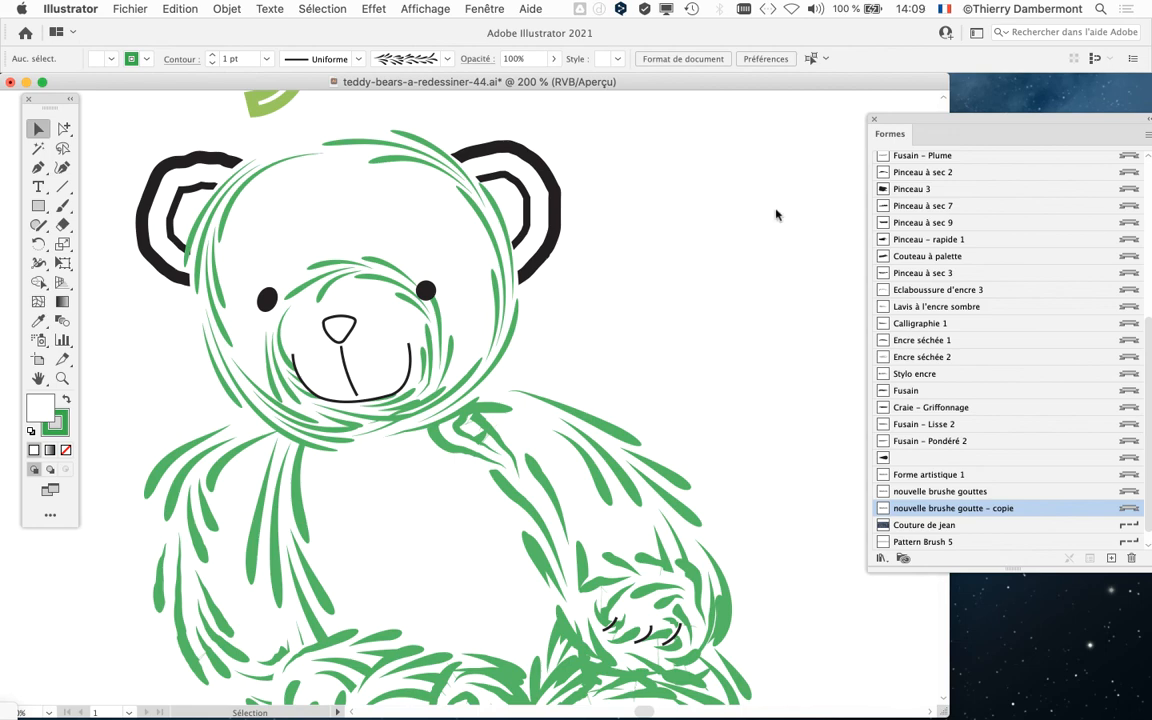
{"action": "left_click_drag", "start_coordinate": [910, 119], "coordinate": [643, 115]}
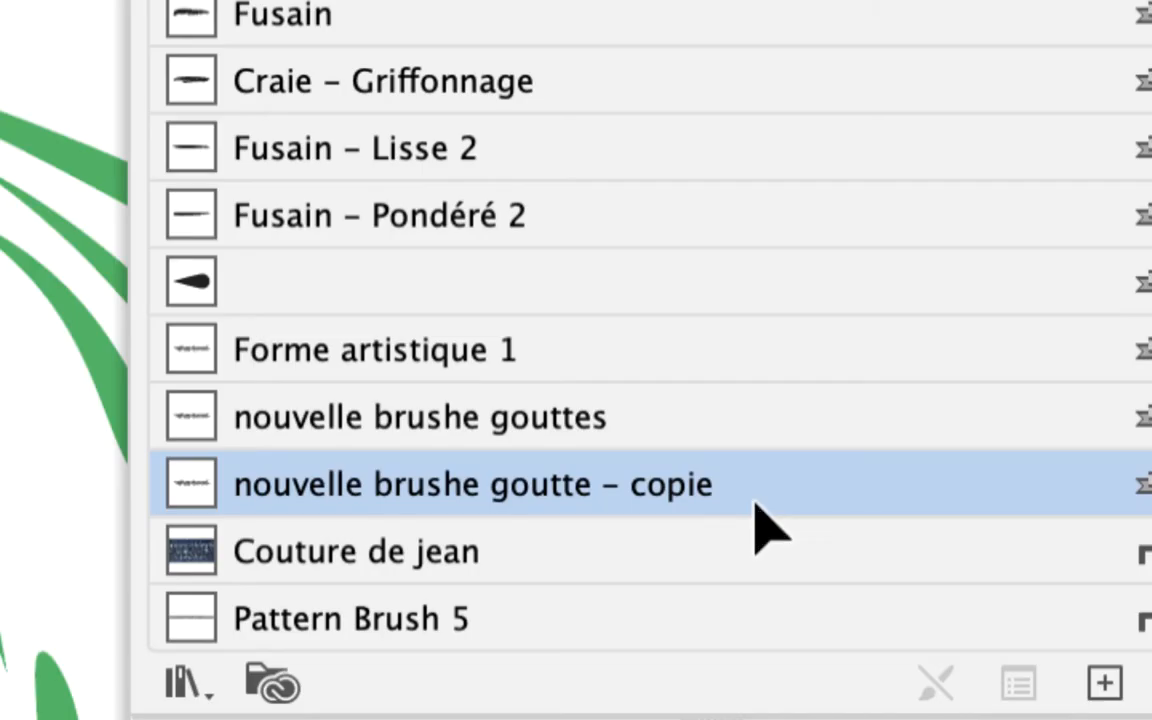
{"action": "left_click_drag", "start_coordinate": [756, 503], "coordinate": [840, 545]}
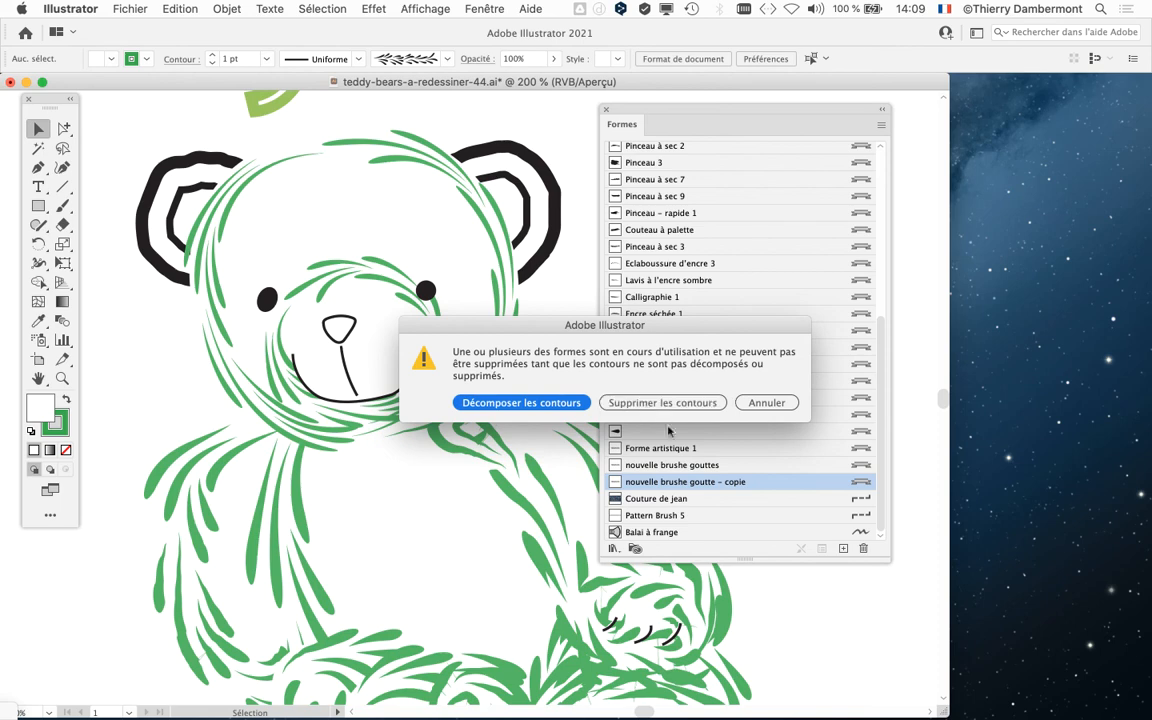
{"action": "left_click", "coordinate": [660, 403]}
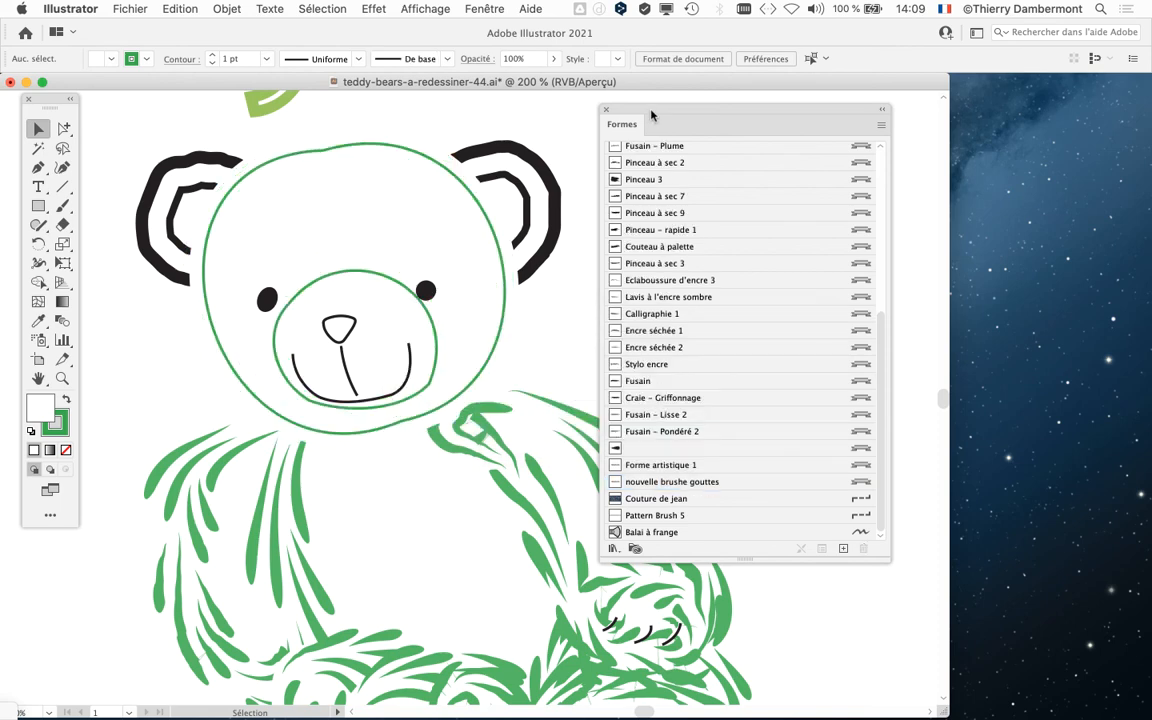
- Move the Formes panel clear of the bear, check the head and muzzle paths by selecting each, and deselect them
{"action": "left_click_drag", "start_coordinate": [651, 112], "coordinate": [889, 124]}
{"action": "left_click", "coordinate": [393, 154]}
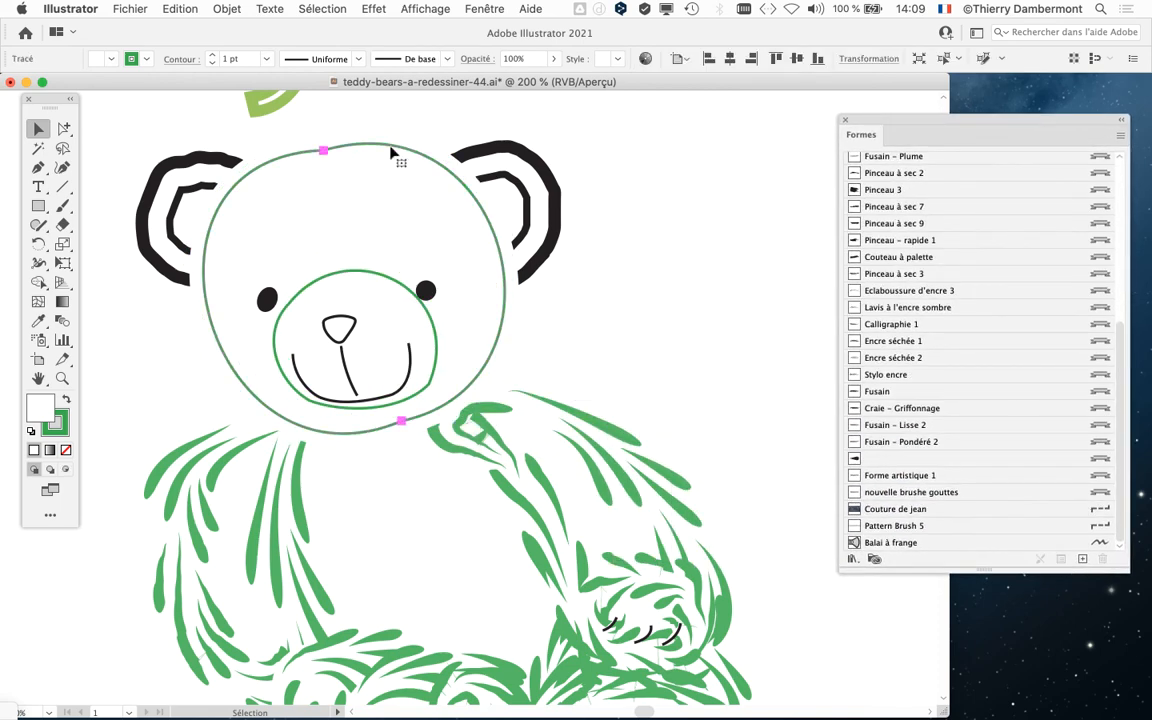
{"action": "left_click", "coordinate": [337, 281]}
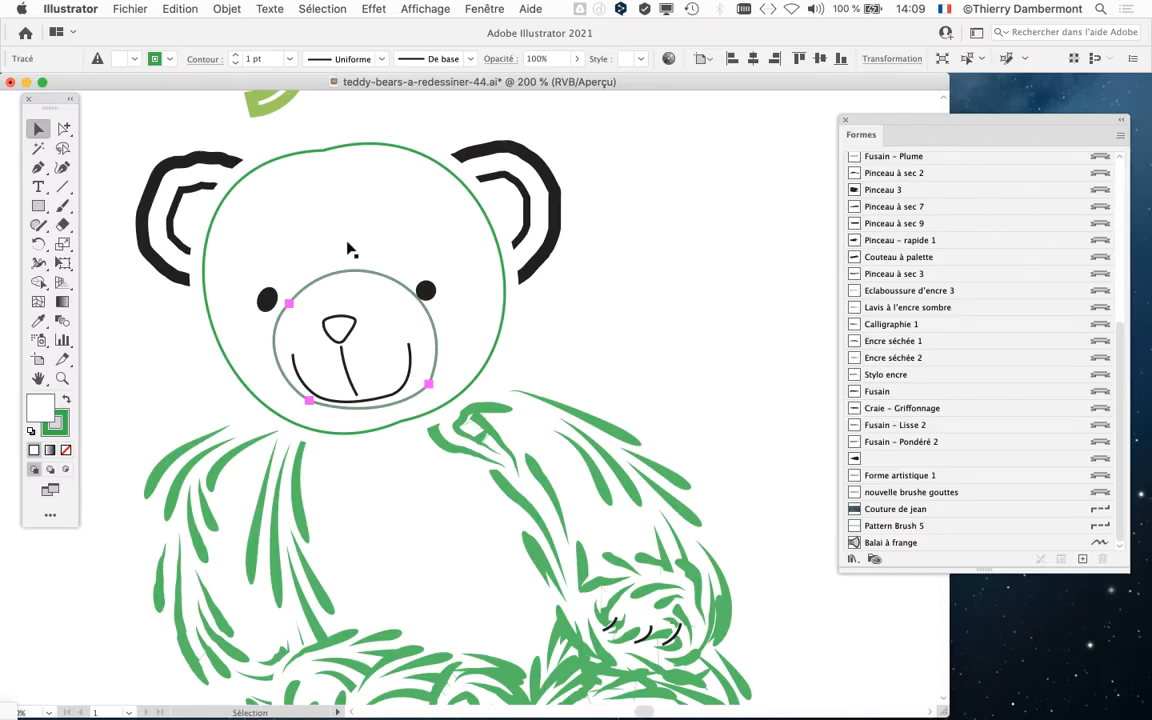
{"action": "left_click", "coordinate": [355, 149]}
{"action": "left_click", "coordinate": [652, 337]}
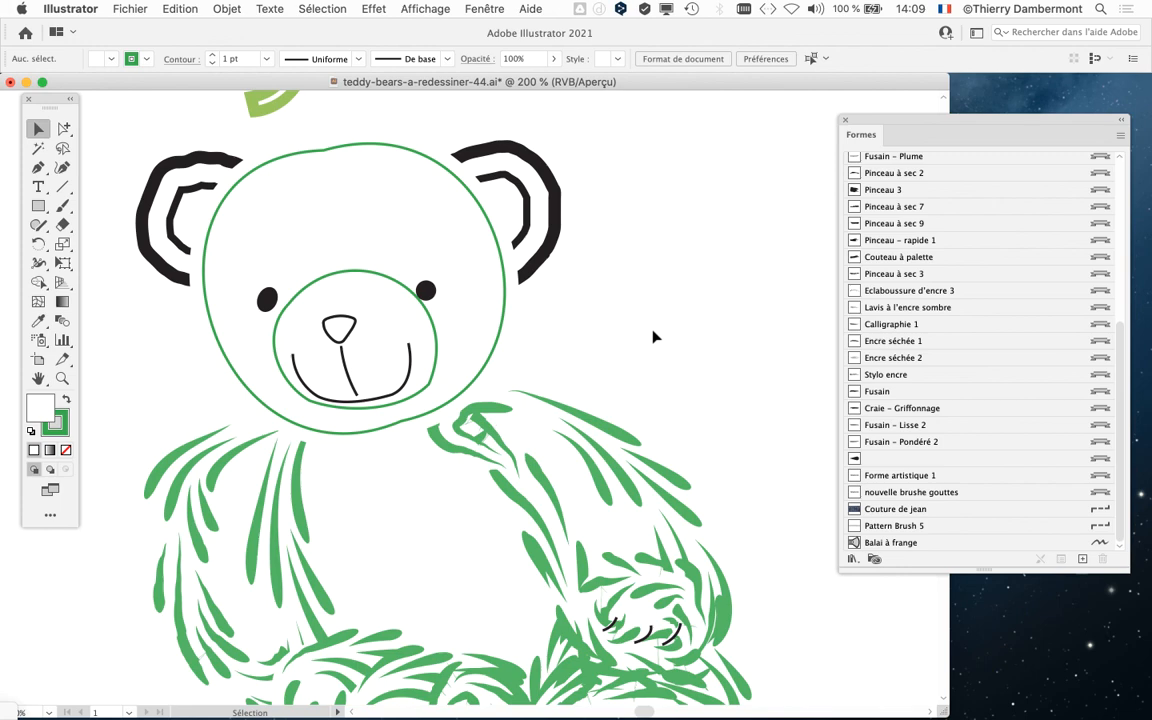
- Save the document as teddy-bears-a-redessiner-45.ai in the teddy bear 12 folder, keeping the offered Illustrator options
{"action": "left_click", "coordinate": [132, 9]}
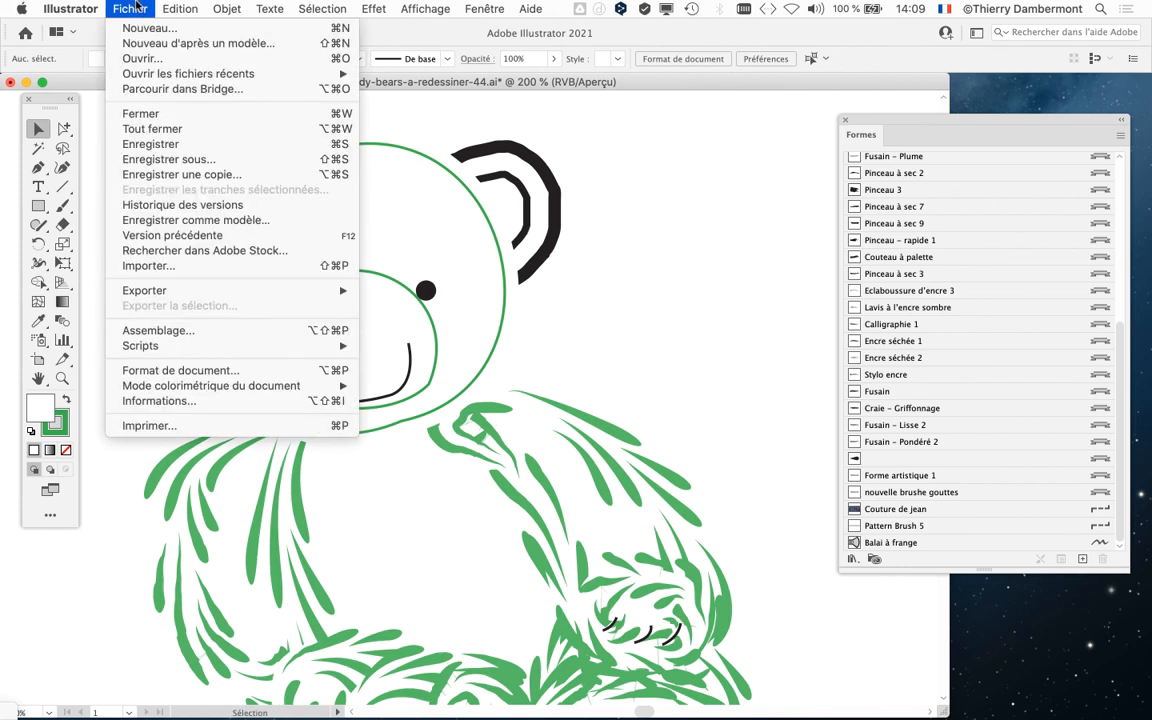
{"action": "left_click", "coordinate": [168, 159]}
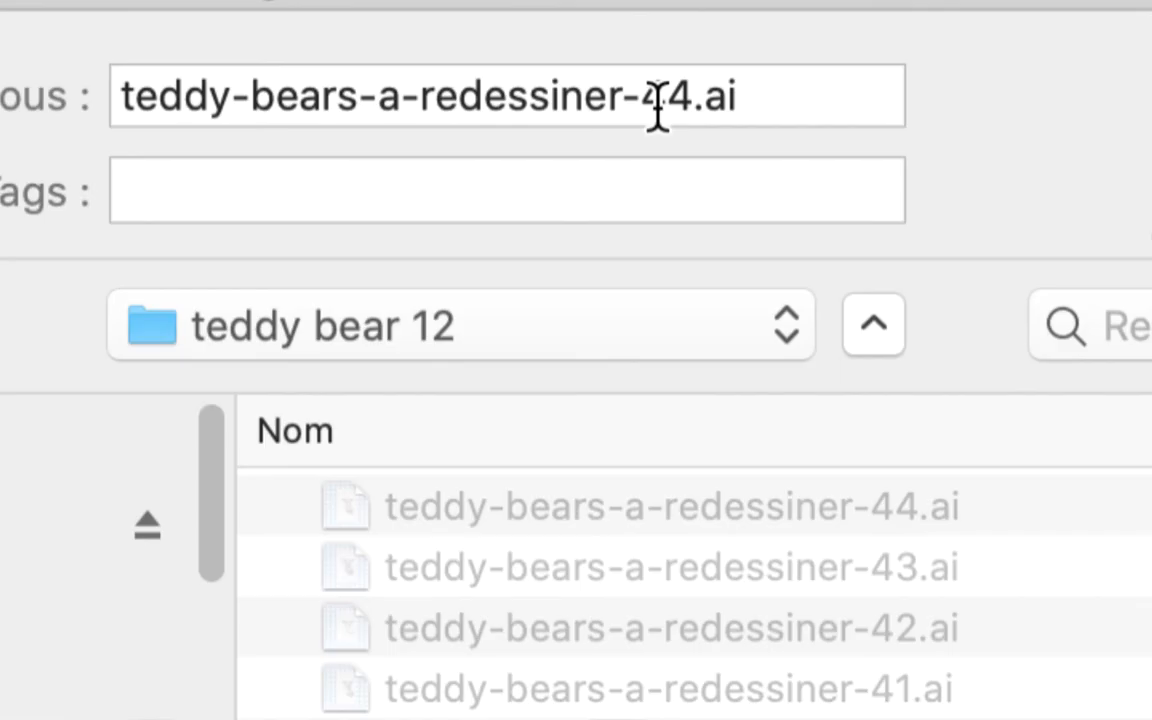
{"action": "left_click_drag", "start_coordinate": [657, 112], "coordinate": [690, 112]}
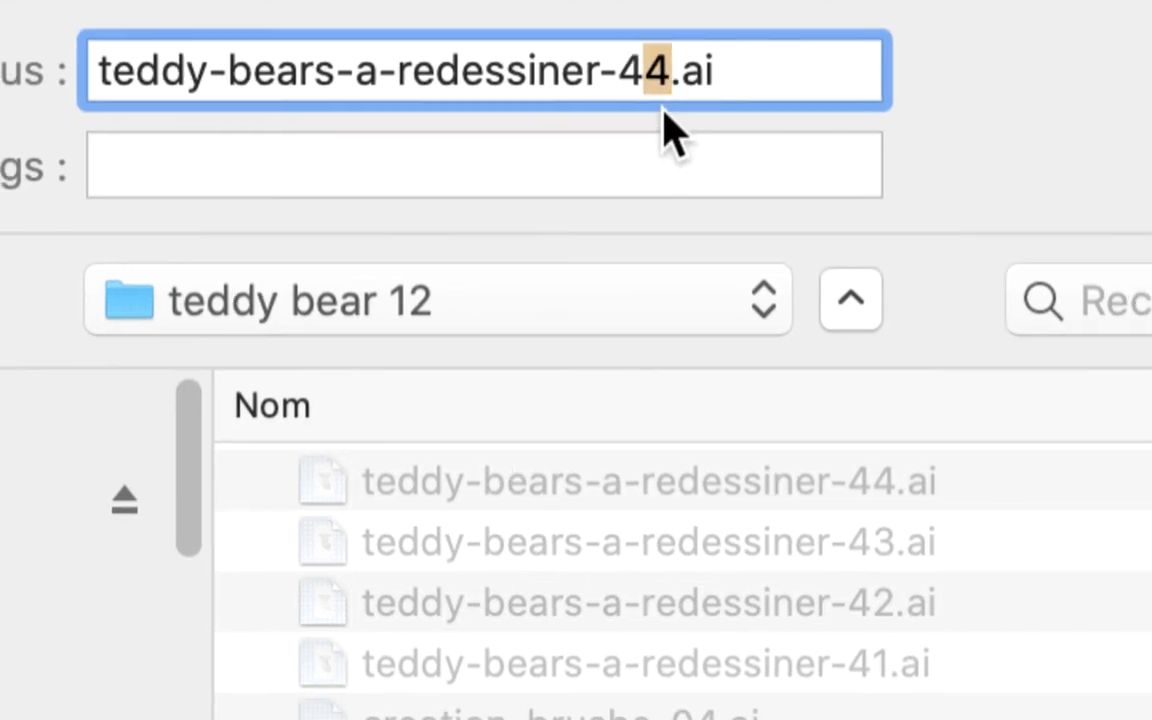
{"action": "type", "text": "5"}
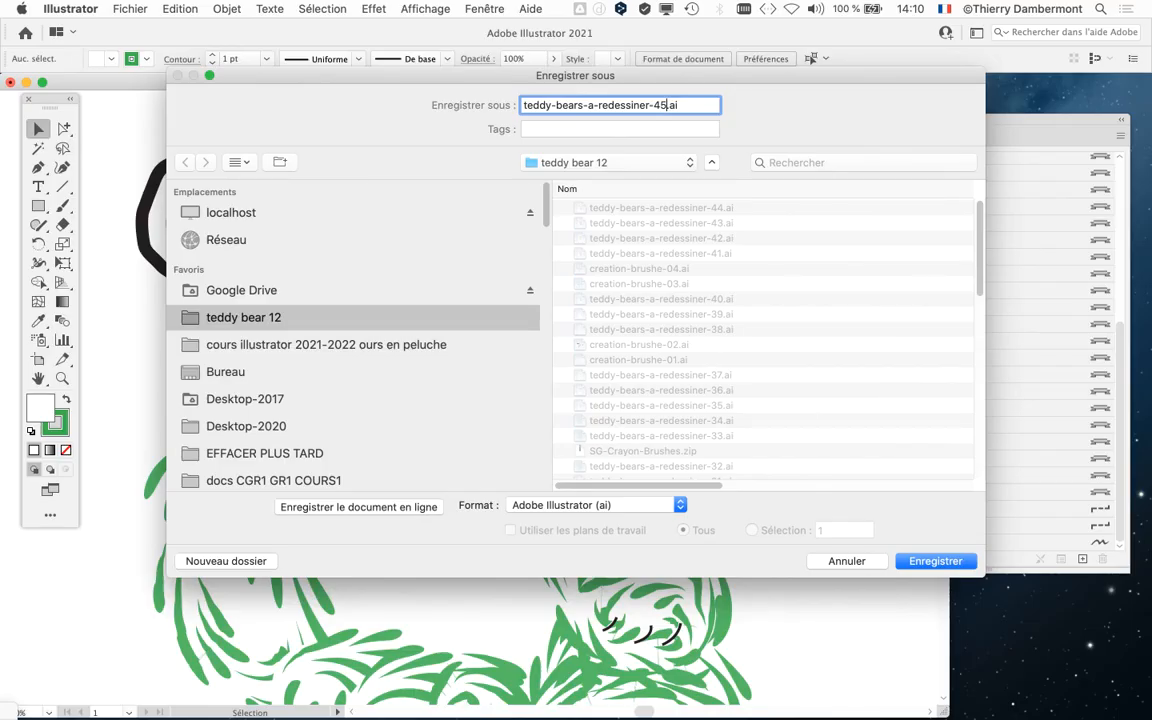
{"action": "key", "text": "Return"}
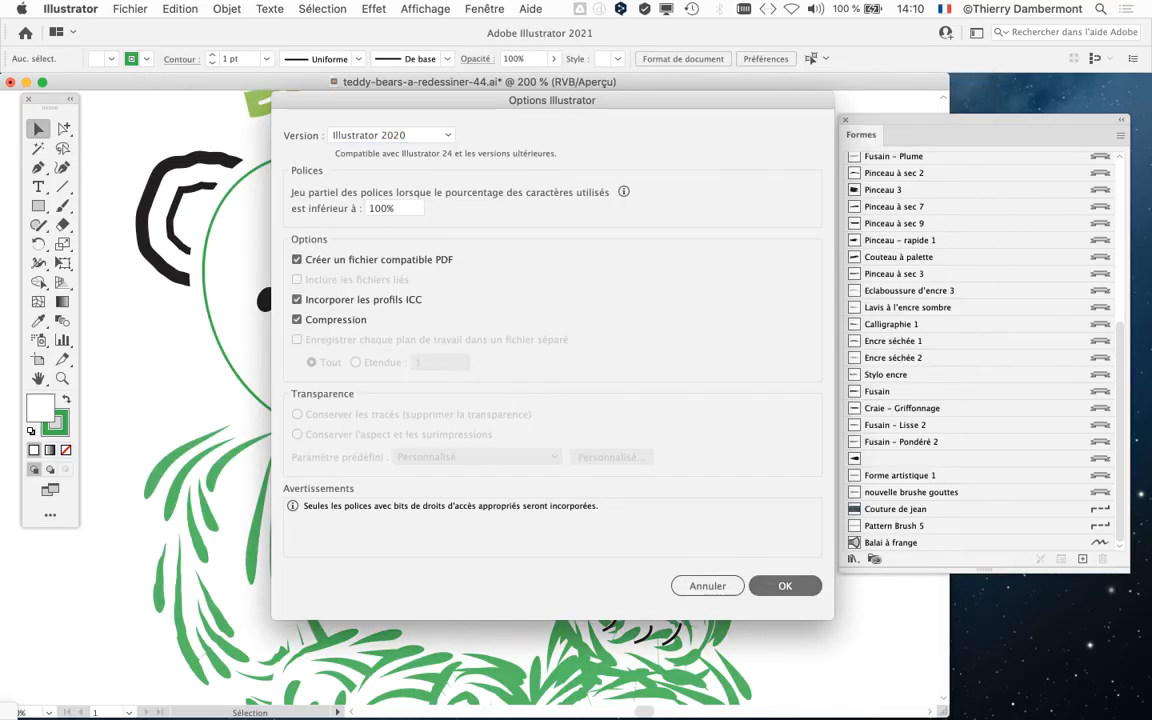
{"action": "key", "text": "Return"}
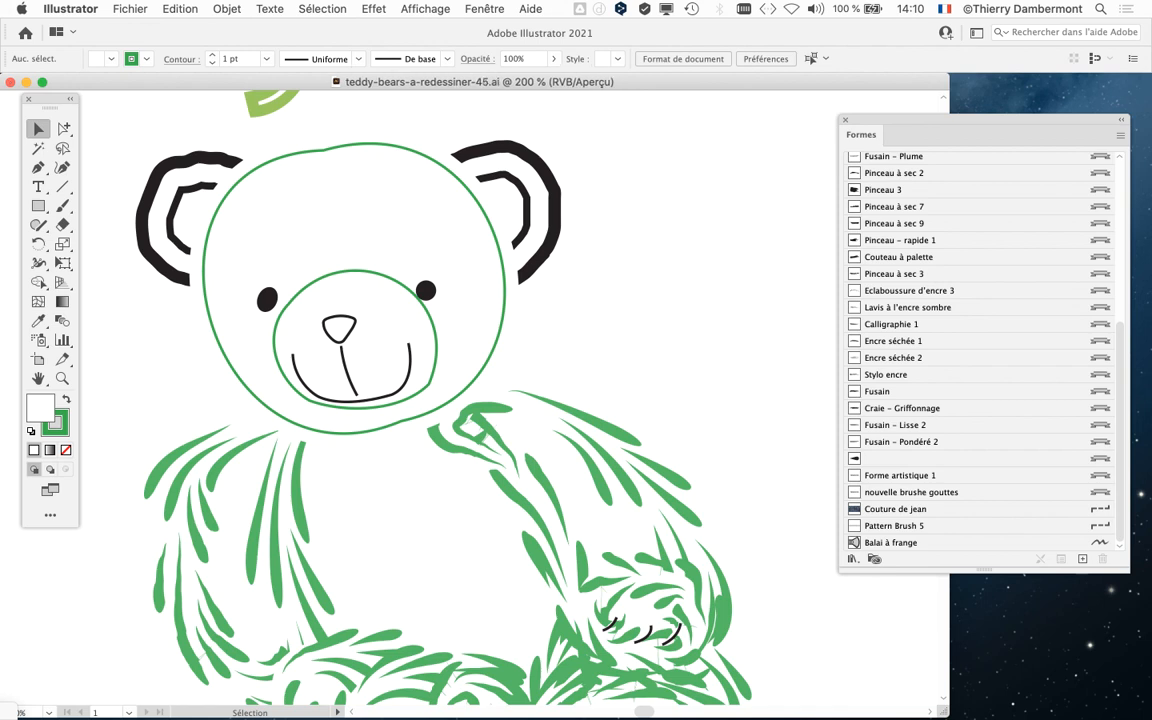
{"action": "key", "text": "shift"}
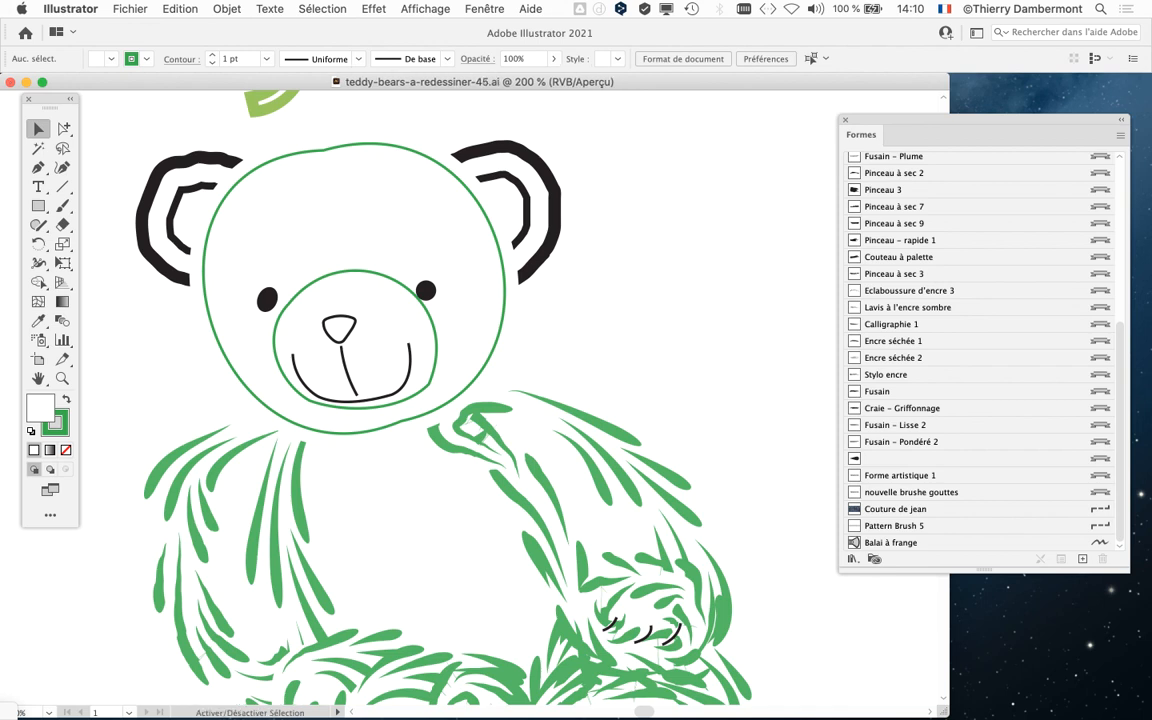